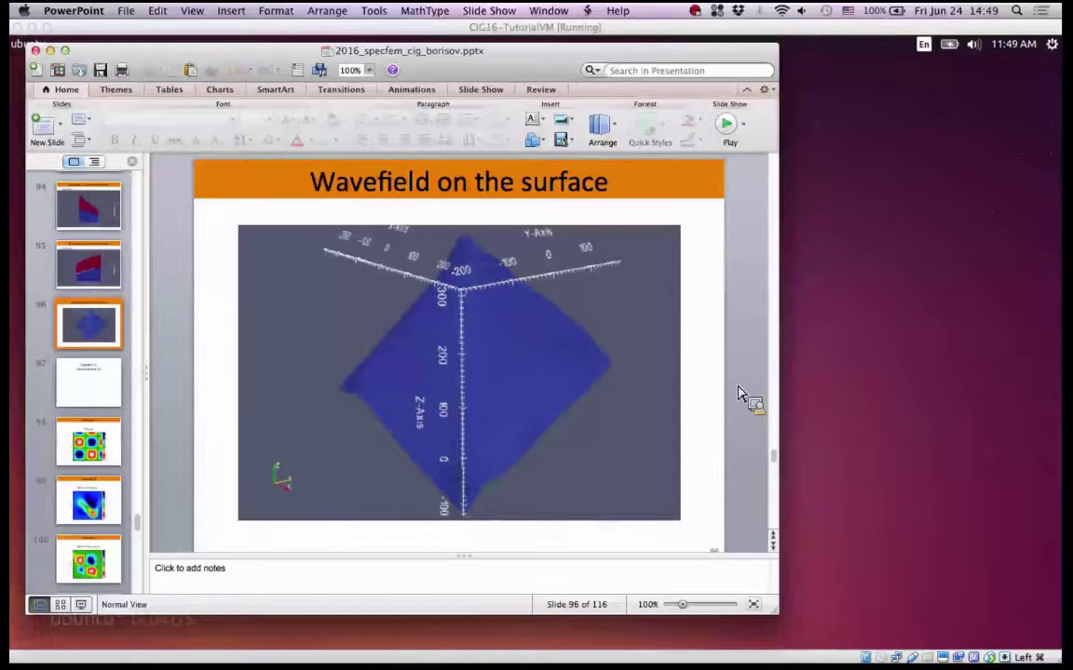
Go to slide 97, 'EXAMPLE 3: Checkerboard 2D', and move the presentation window up-right and enlarge it
click(105, 406)
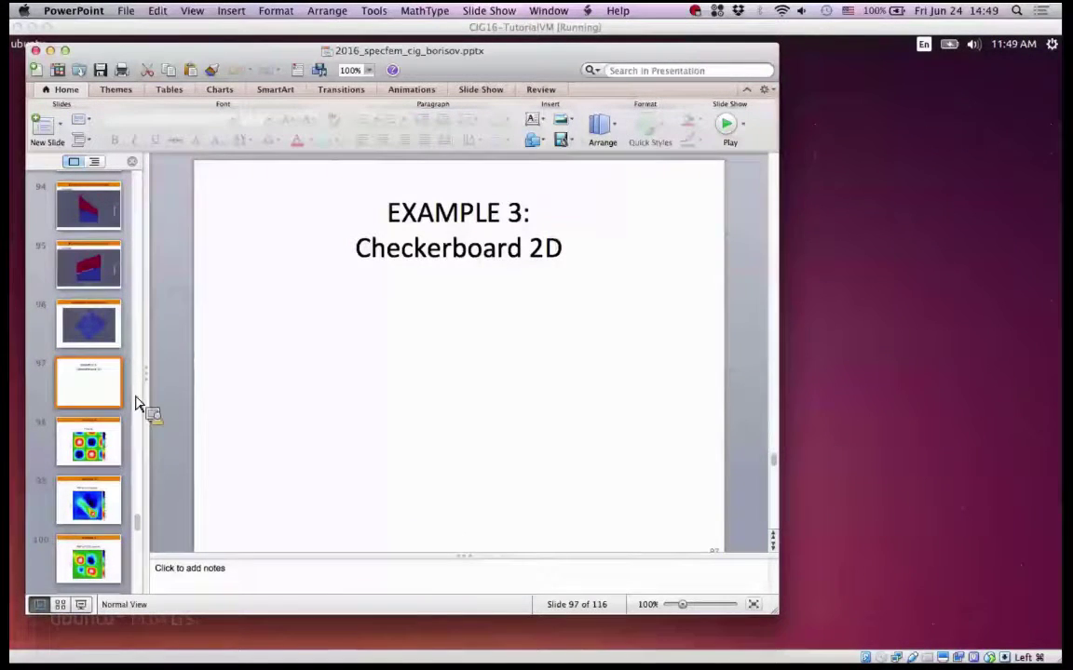
drag(532, 62, 608, 53)
drag(852, 603, 880, 631)
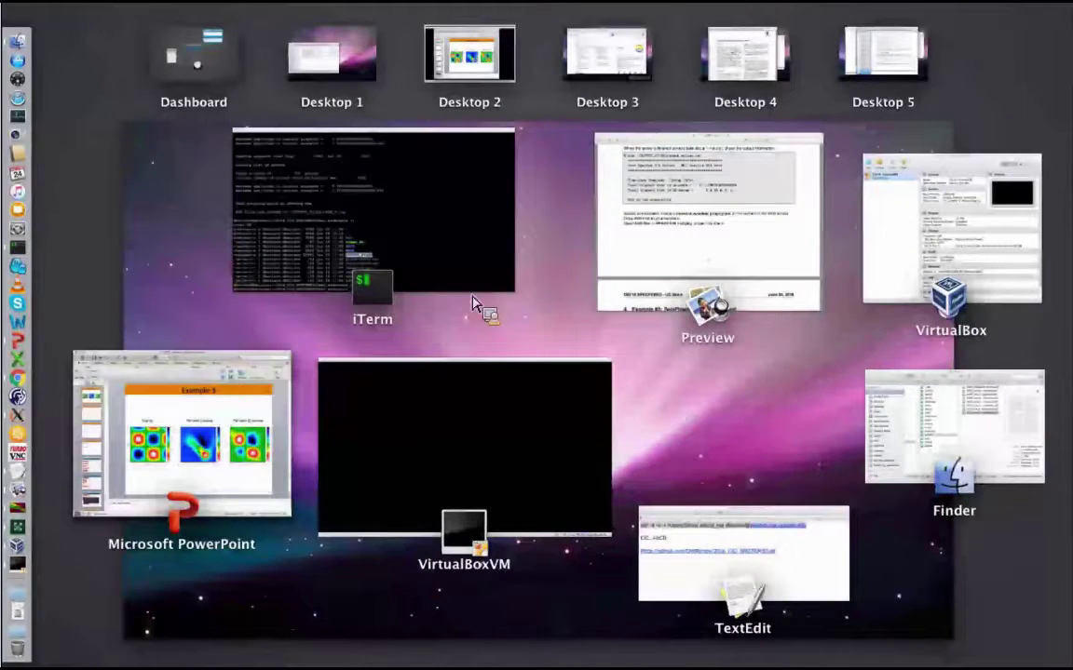
In iTerm, go up to 2016_CIG_SPECFEM3D and list it, then switch to the VirtualBox VM
click(505, 253)
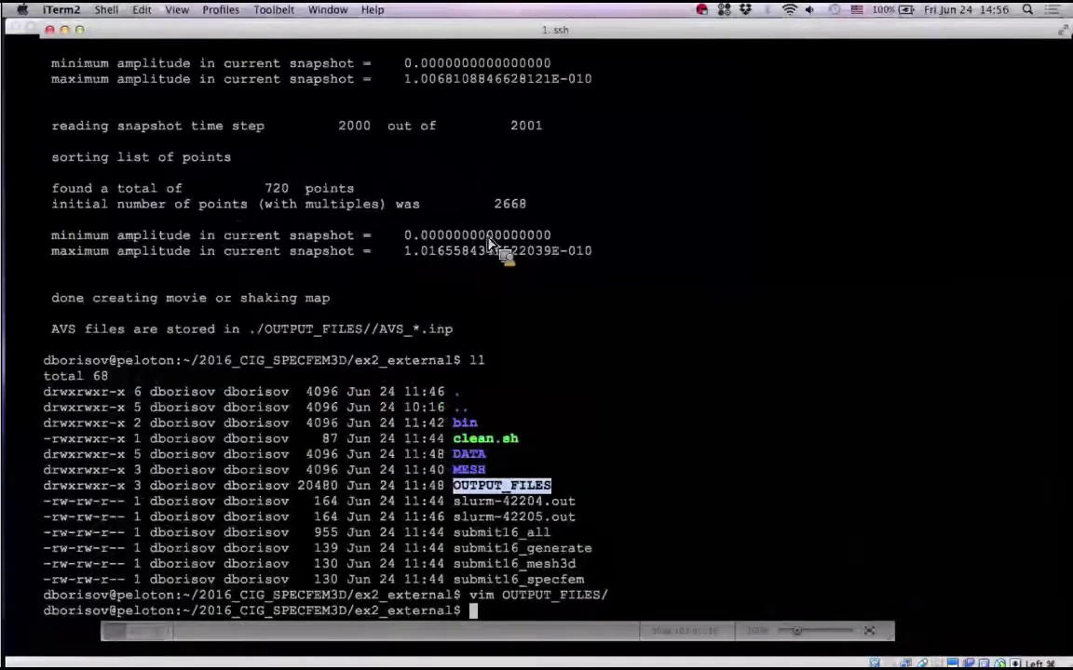
text(cd ..)
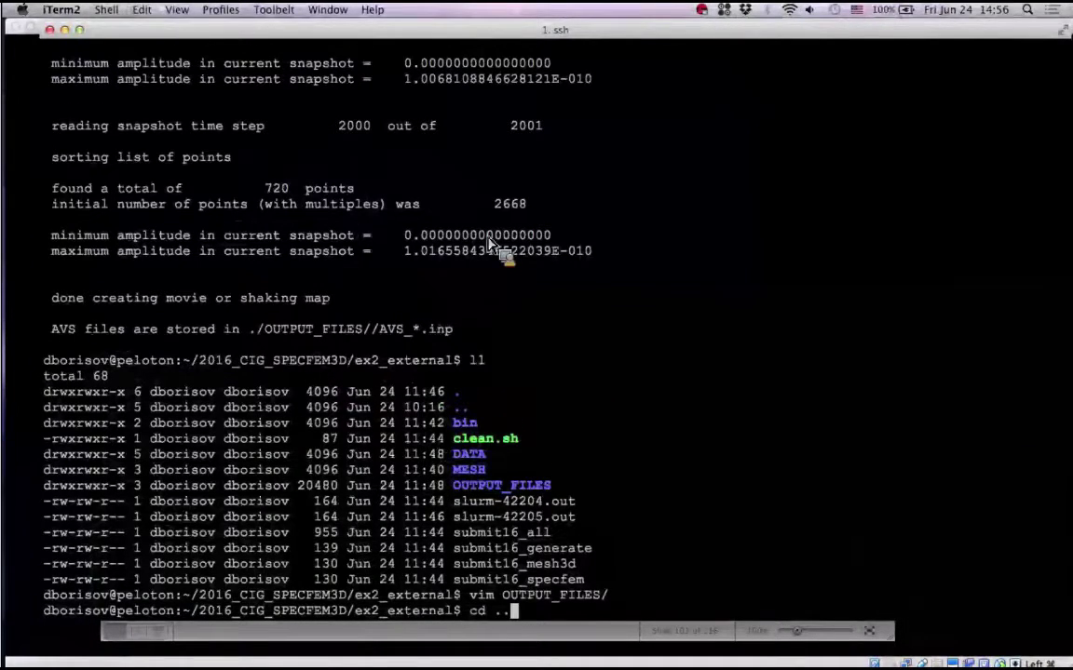
key(Return)
text(ll)
key(Return)
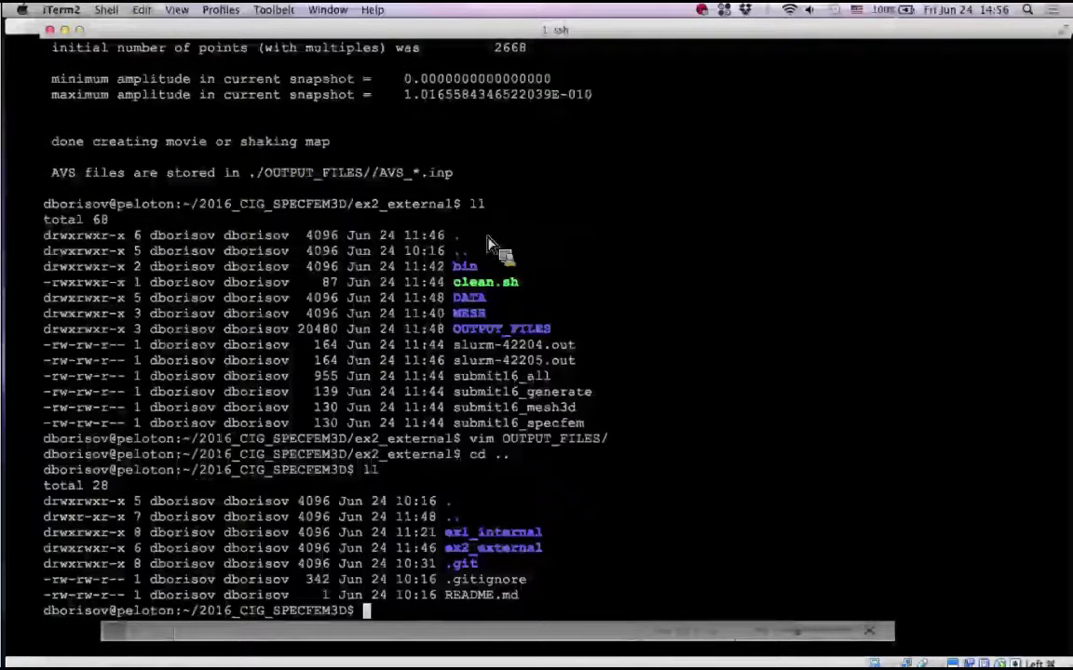
key(ctrl+Up)
click(396, 248)
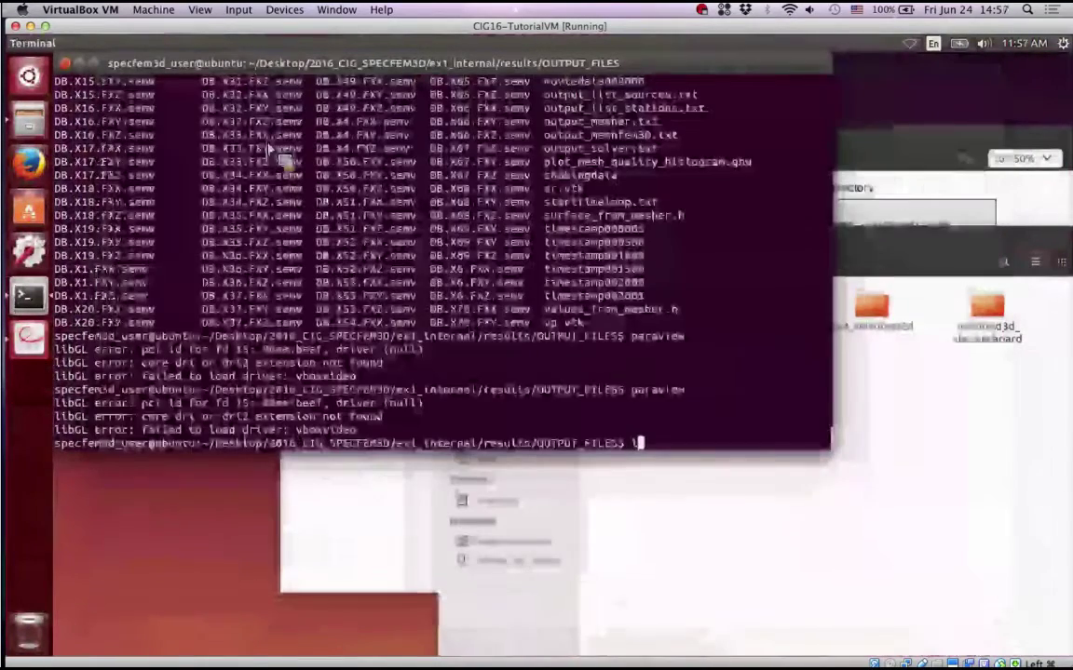
Climb from OUTPUT_FILES through results and ex1_internal up to 2016_CIG_SPECFEM3D, listing each folder
text(cd ../)
key(Return)
text(ll)
key(Return)
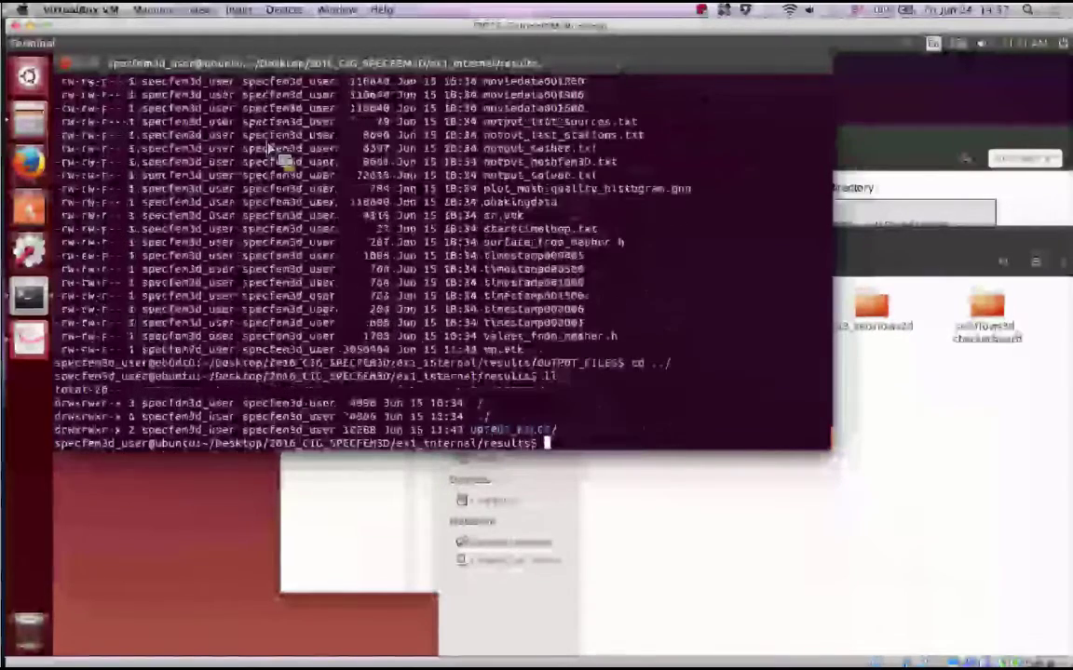
text(cd ..)
key(Return)
text(ll)
key(Return)
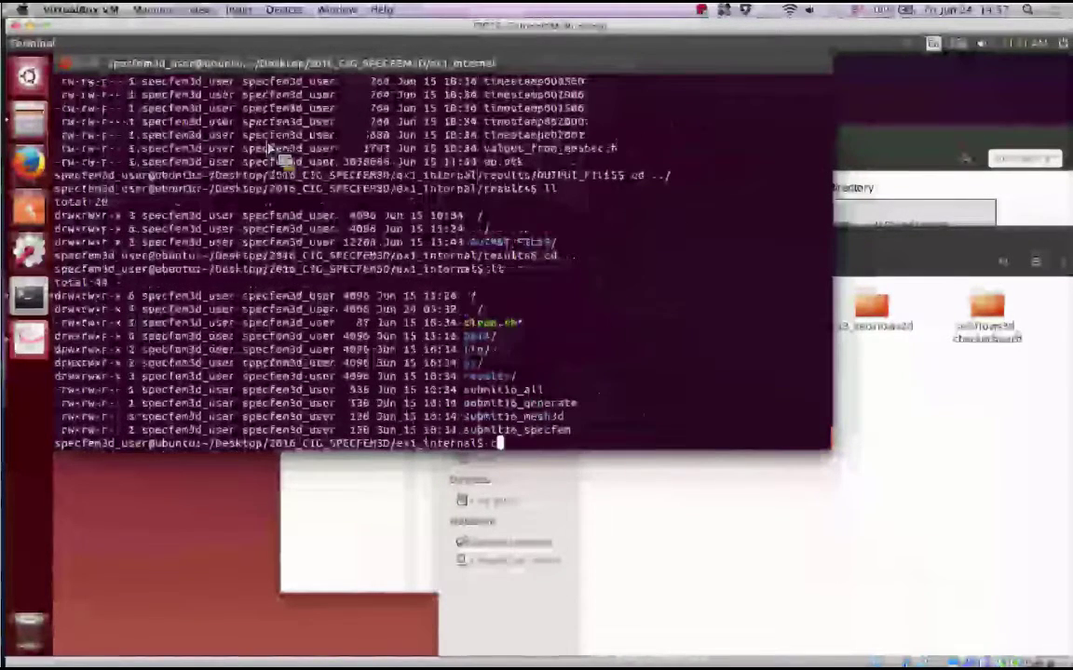
text(cd ..)
key(Return)
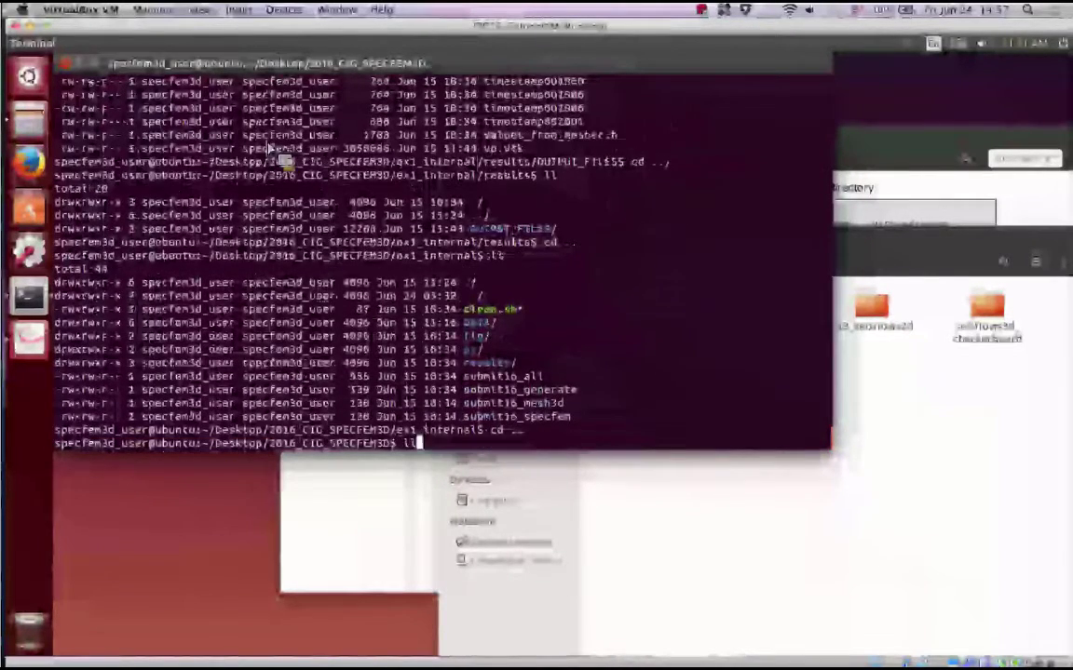
text(ll)
key(Return)
Enter ex3_seisflows2d and then its checkers folder, listing the contents of each
text(cd ex)
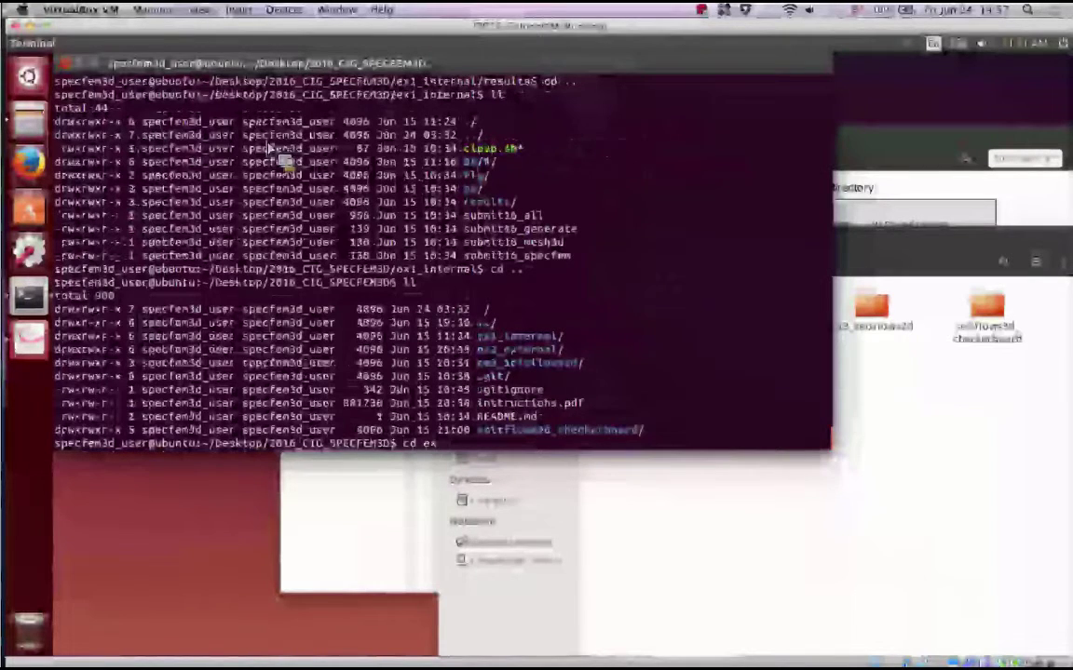
text(3)
key(Tab)
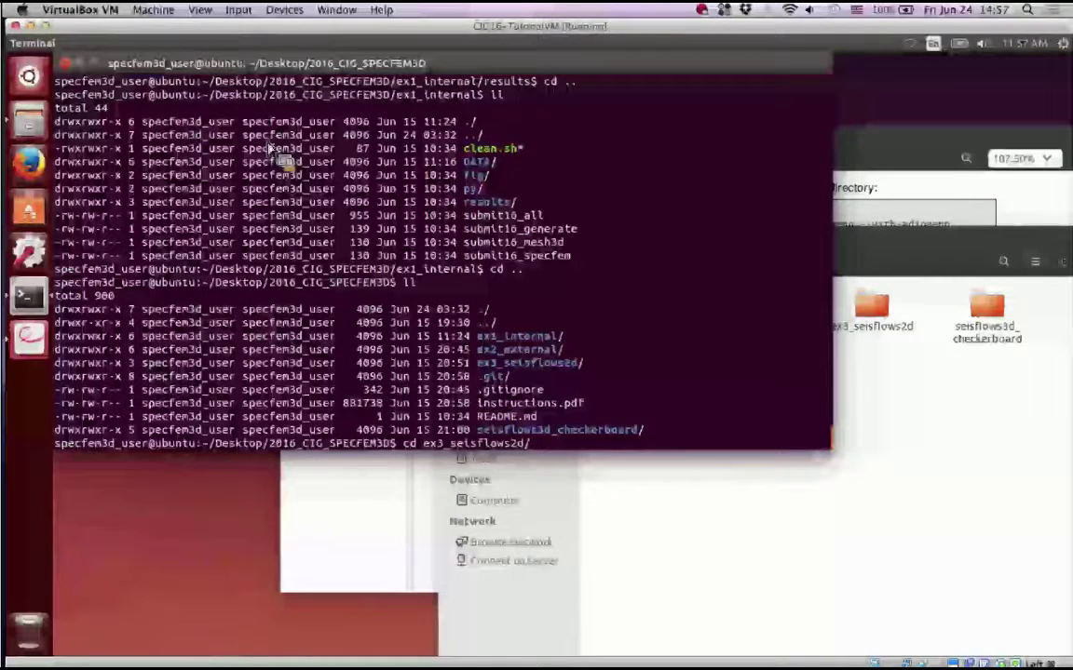
key(Return)
text(ll)
key(Return)
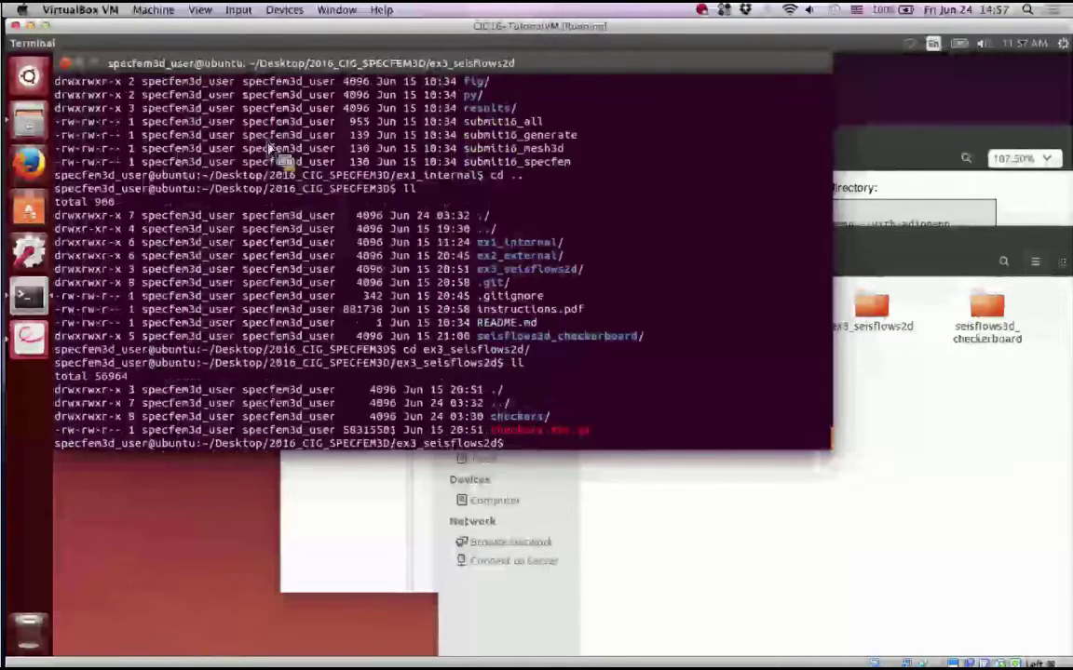
text(cd checkers/)
key(Return)
text(ll)
key(Return)
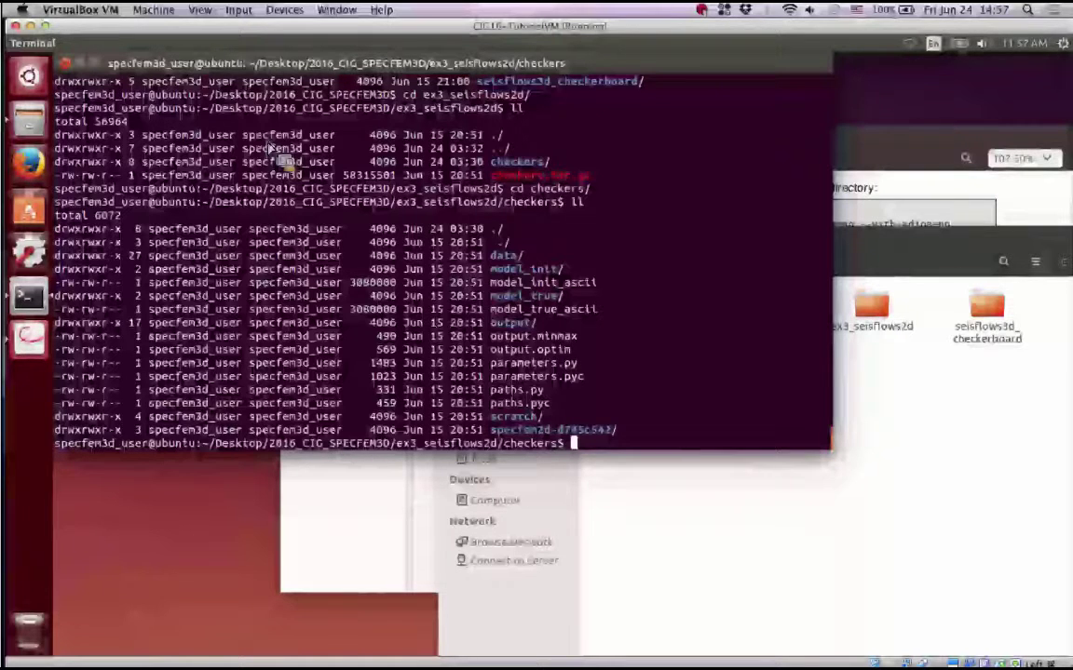
text(v)
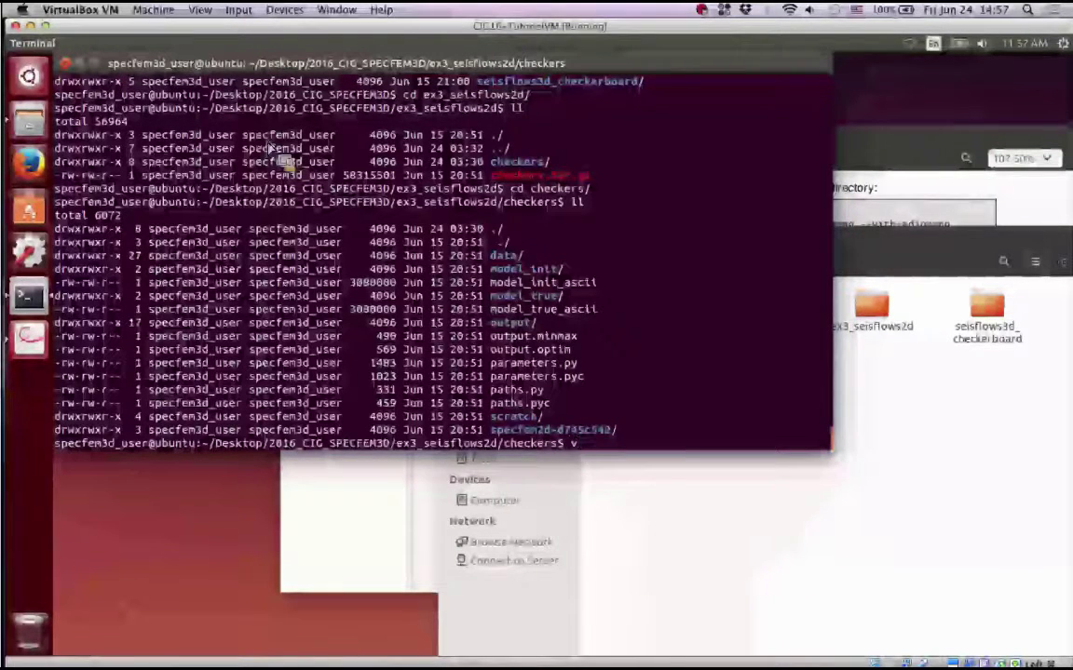
text(im pat)
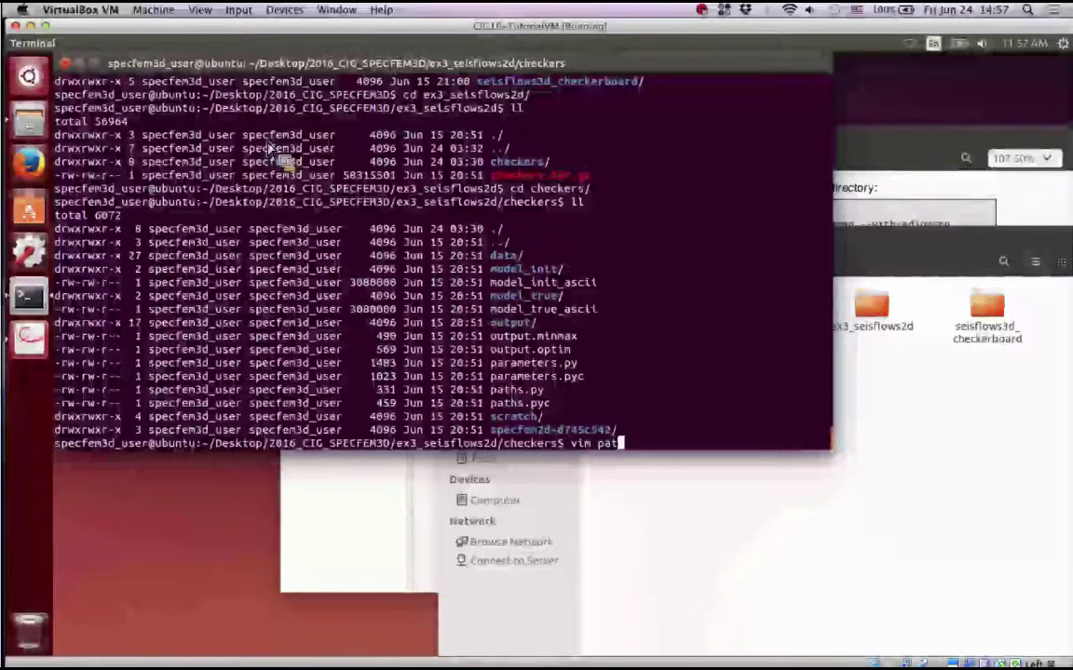
text(hs.py)
Open paths.py in vim and look over its DATA and MODEL_INIT lines
key(Return)
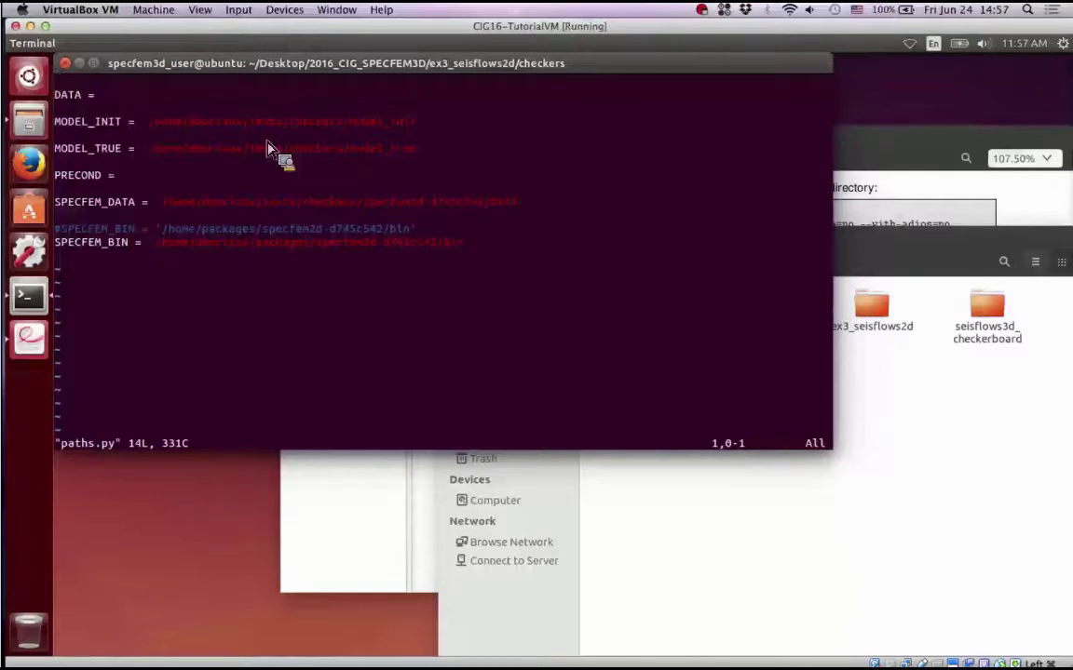
key(Down)
key(Down)
key(Down)
key(Down)
key(Up)
key(Right)
key(Up)
key(Down)
key(Down)
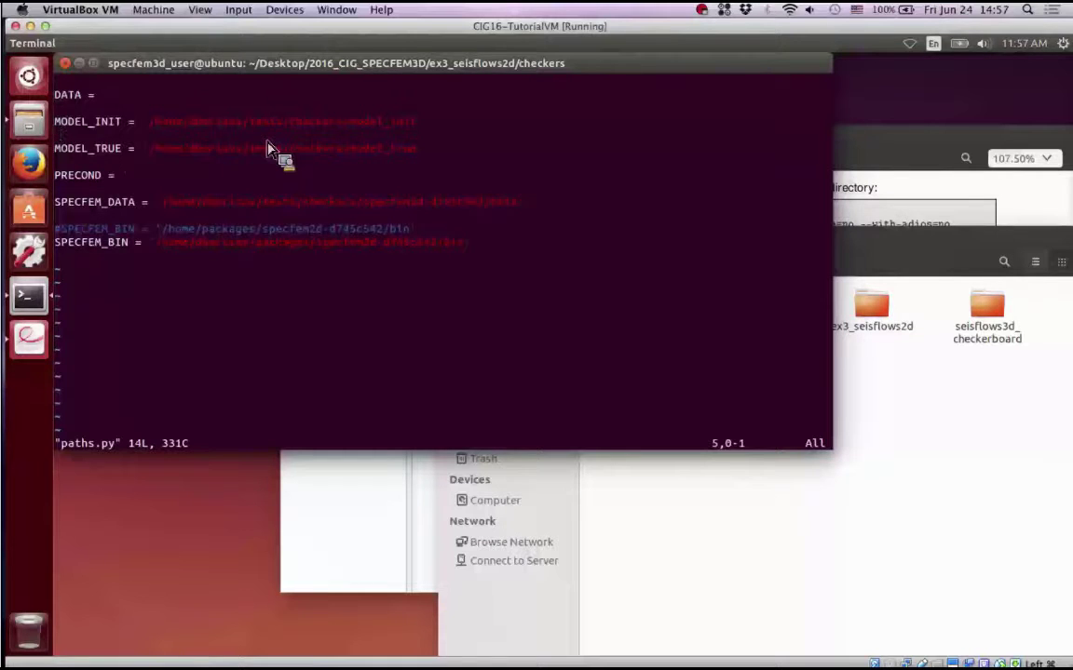
key(Up)
key(Up)
key(Up)
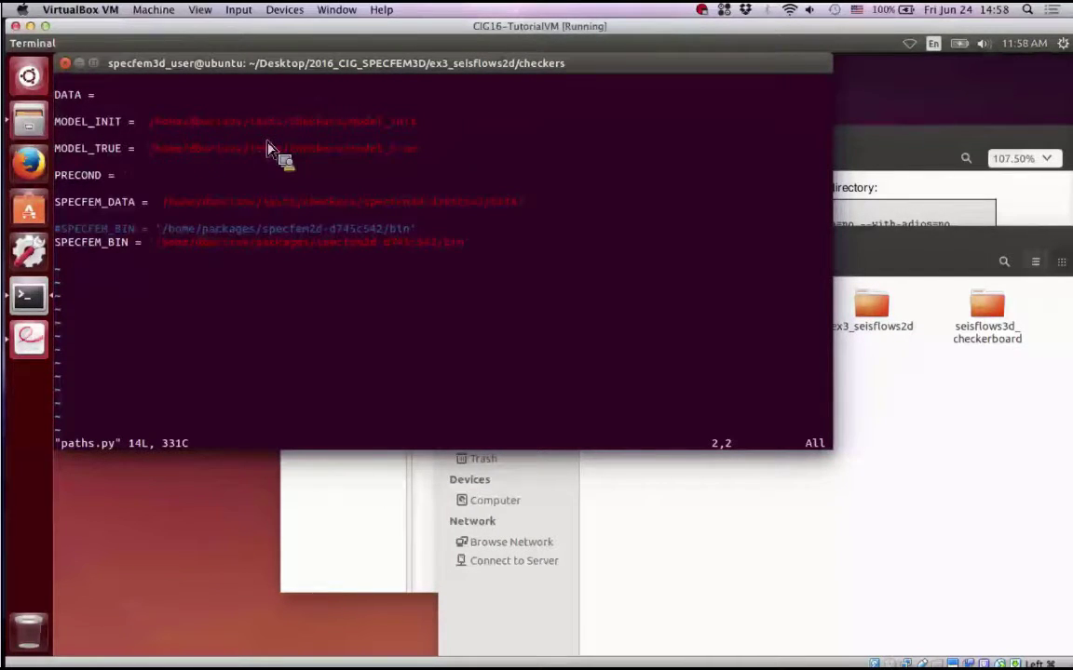
key(Right)
key(Right)
key(Right)
key(Down)
key(Down)
key(Down)
key(Down)
Comment out the MODEL_TRUE line with # and add a closing quote to the DATA path
key(Up)
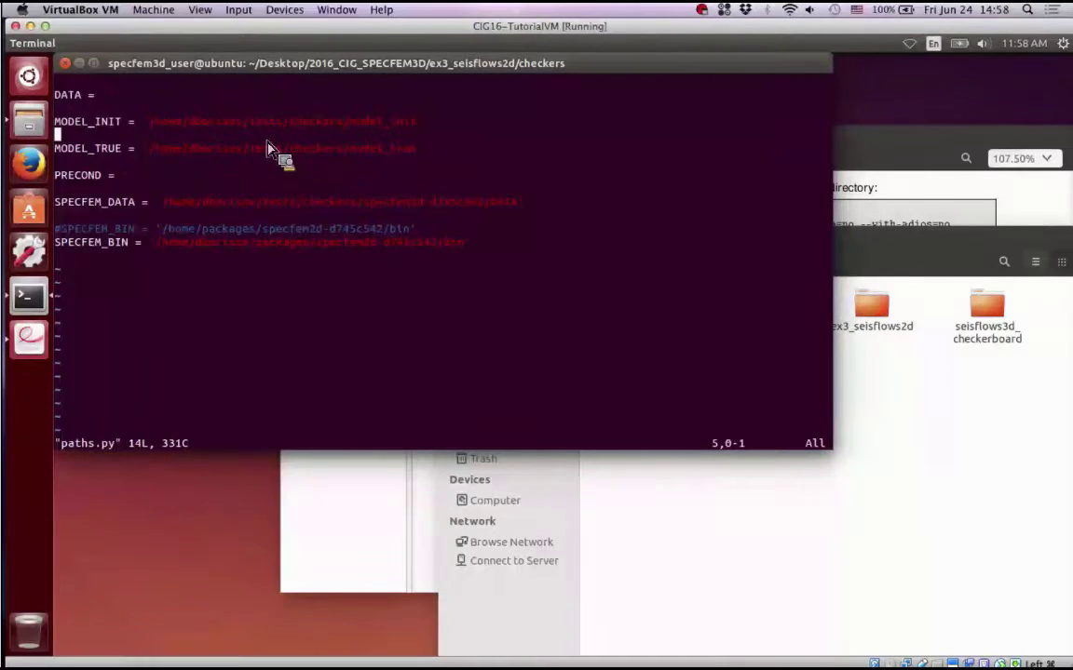
key(Up)
key(Up)
key(Down)
key(Down)
key(Down)
key(Left)
key(Left)
key(Left)
key(Left)
text(i#)
key(Up)
key(Up)
key(Up)
key(Up)
text(w)
key(BackSpace)
key(Right)
key(Right)
key(Right)
key(Right)
key(Right)
text(')
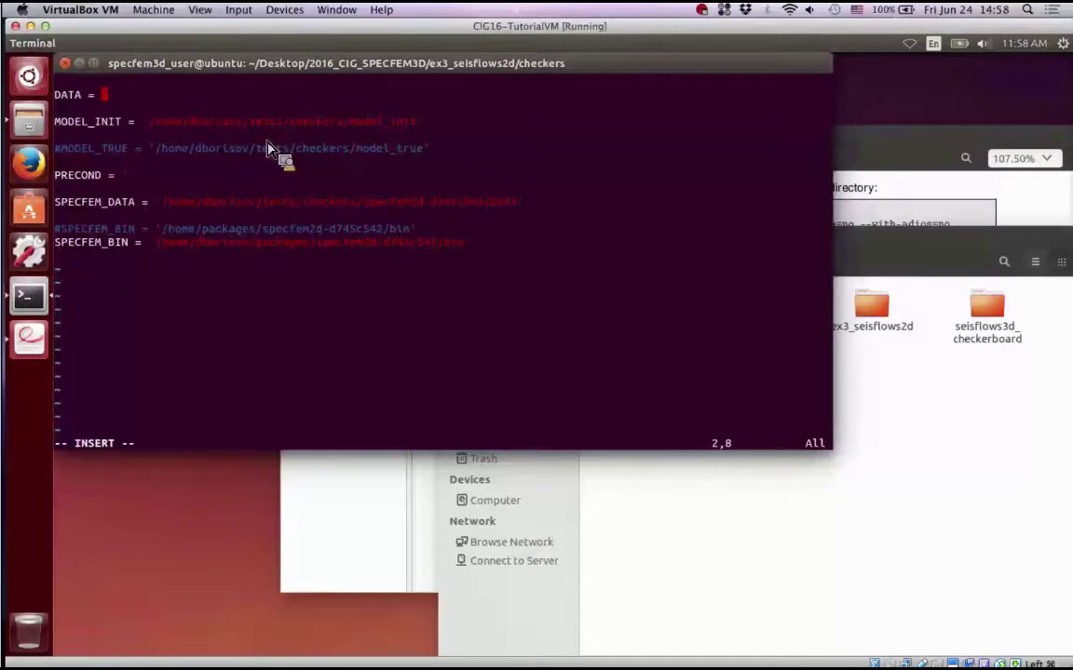
Uncomment MODEL_TRUE again and look along the SPECFEM_DATA and SPECFEM_BIN paths
key(Down)
key(Down)
key(Down)
key(Down)
key(Right)
key(Right)
key(Left)
key(BackSpace)
key(Down)
key(Down)
key(Down)
key(Down)
key(Down)
key(Up)
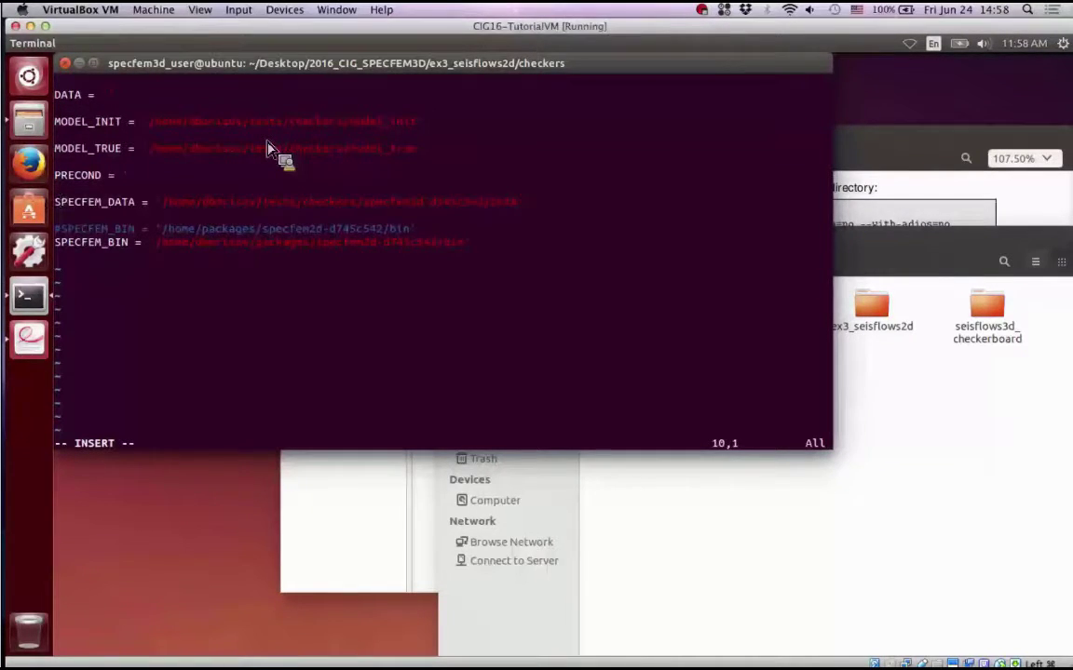
key(Right)
key(Right)
key(Right)
key(Right)
key(Right)
key(Right)
key(Right)
key(Right)
key(Right)
key(Right)
key(Right)
key(Right)
key(Right)
key(Right)
key(Right)
key(Right)
key(Right)
key(Right)
key(Right)
key(Right)
key(Right)
key(Right)
key(Right)
key(Right)
key(Right)
key(Right)
key(Right)
key(Right)
key(Right)
key(Right)
key(Right)
key(Right)
key(Right)
key(Right)
key(Right)
key(Right)
key(Right)
key(Right)
key(Right)
key(Right)
key(Right)
key(Right)
key(Right)
key(Right)
key(Right)
key(Right)
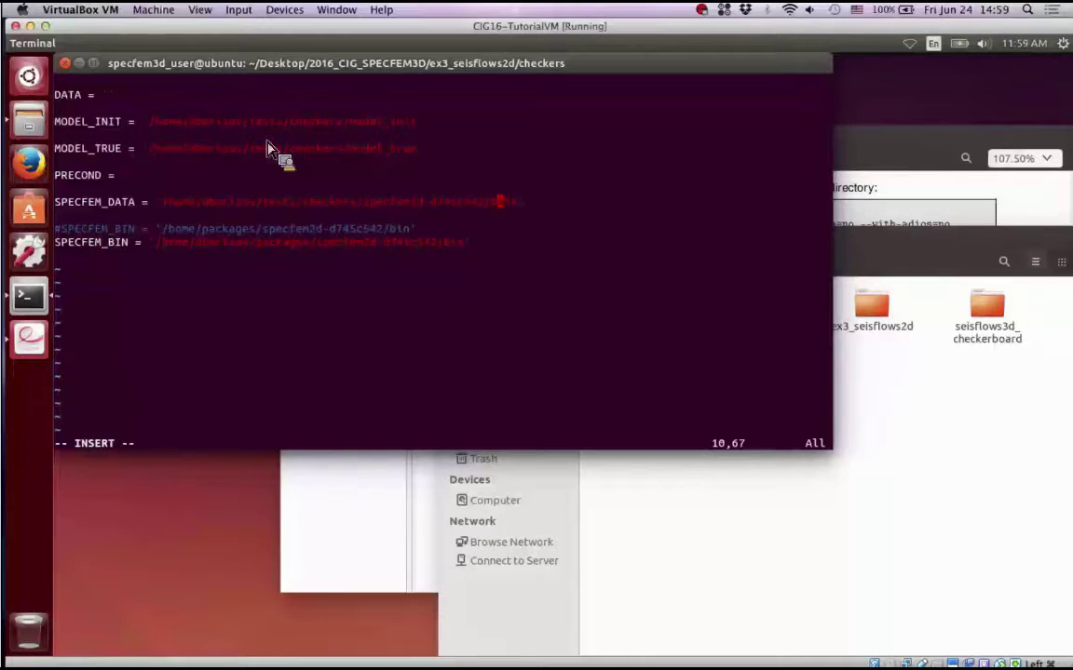
key(Down)
key(Down)
key(Down)
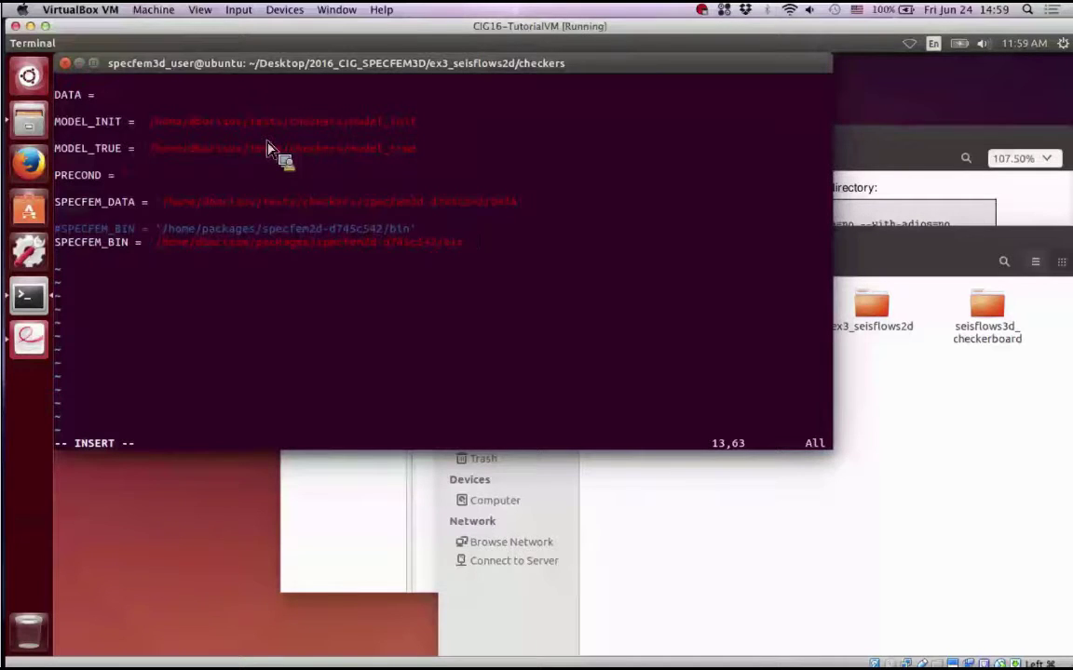
Try quitting paths.py with :q twice, hit the unsaved-changes error, and drop into Ex mode
key(Escape)
text(:q)
key(Return)
text(:q)
key(Return)
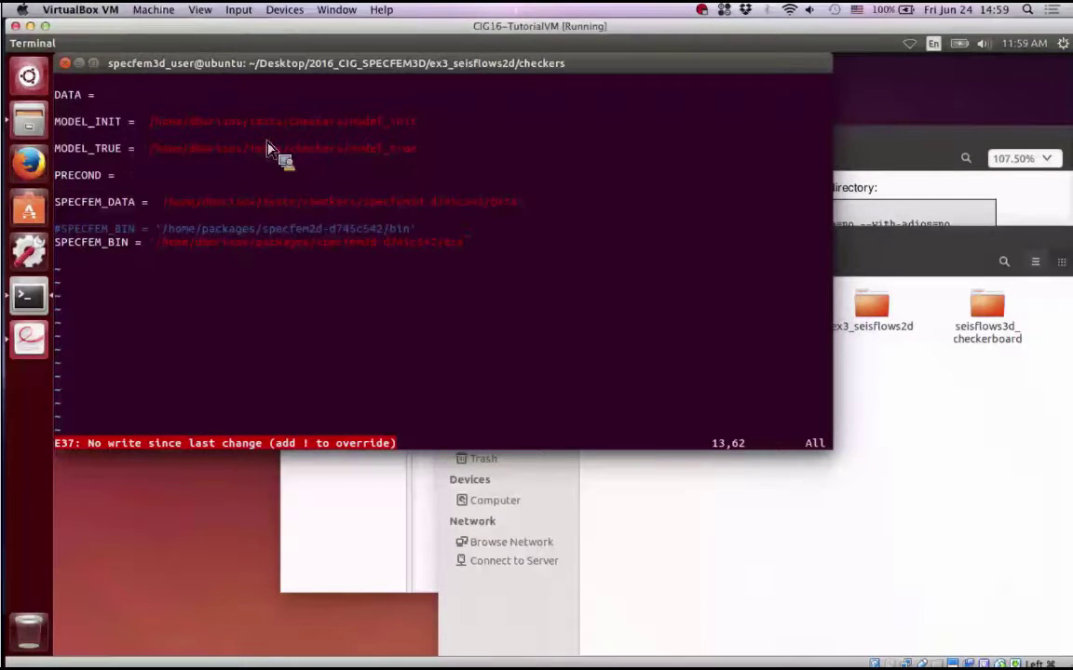
key(shift+q)
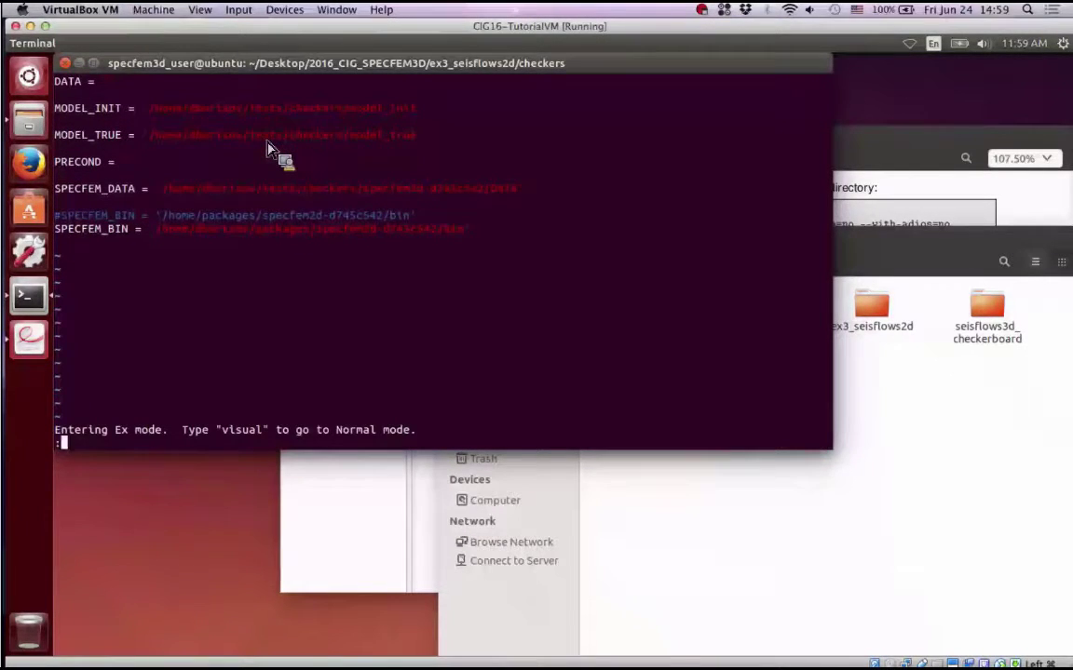
Quit vim from Ex mode and list the checkers folder again
text(q!)
key(Return)
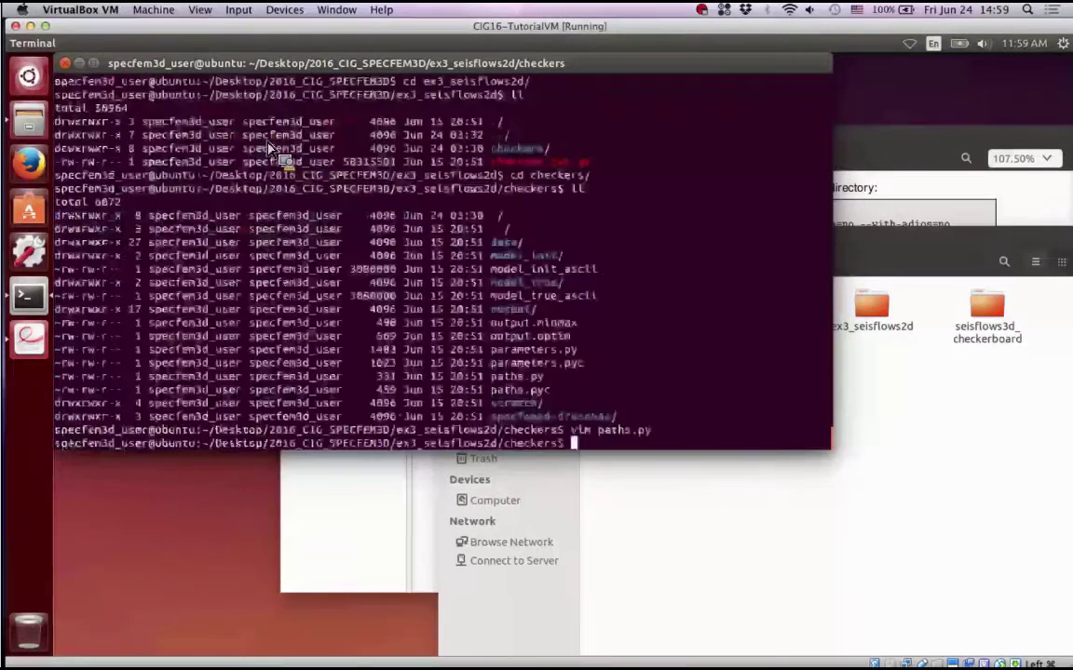
text(ll)
key(Return)
Open parameters.py in vim and move to the WORKFLOW setting
text(vim parameters.py)
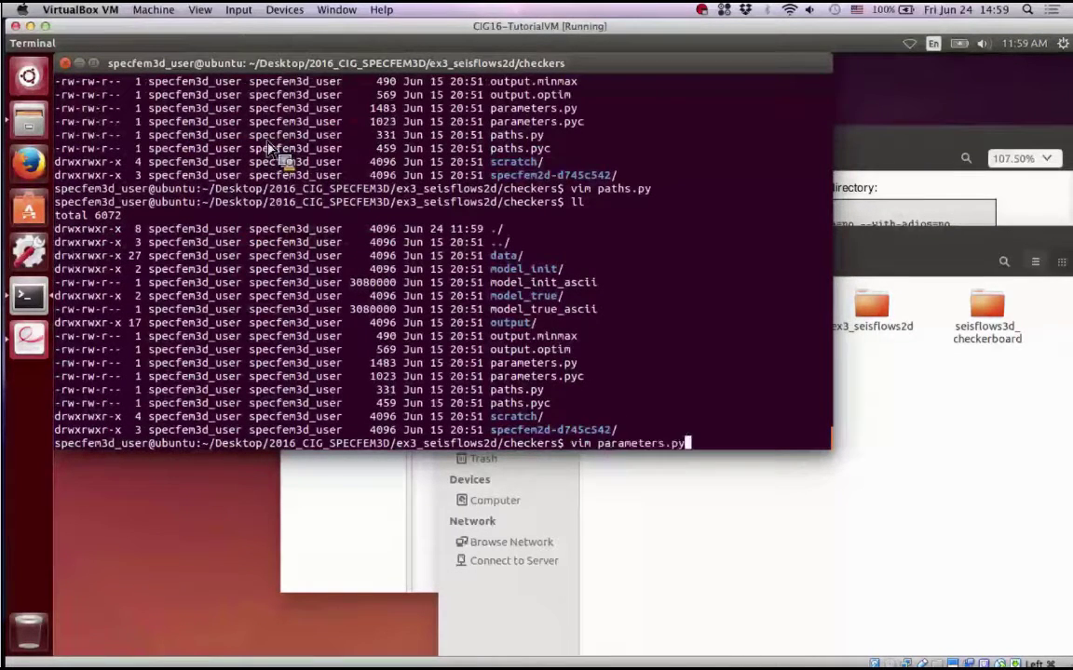
key(Return)
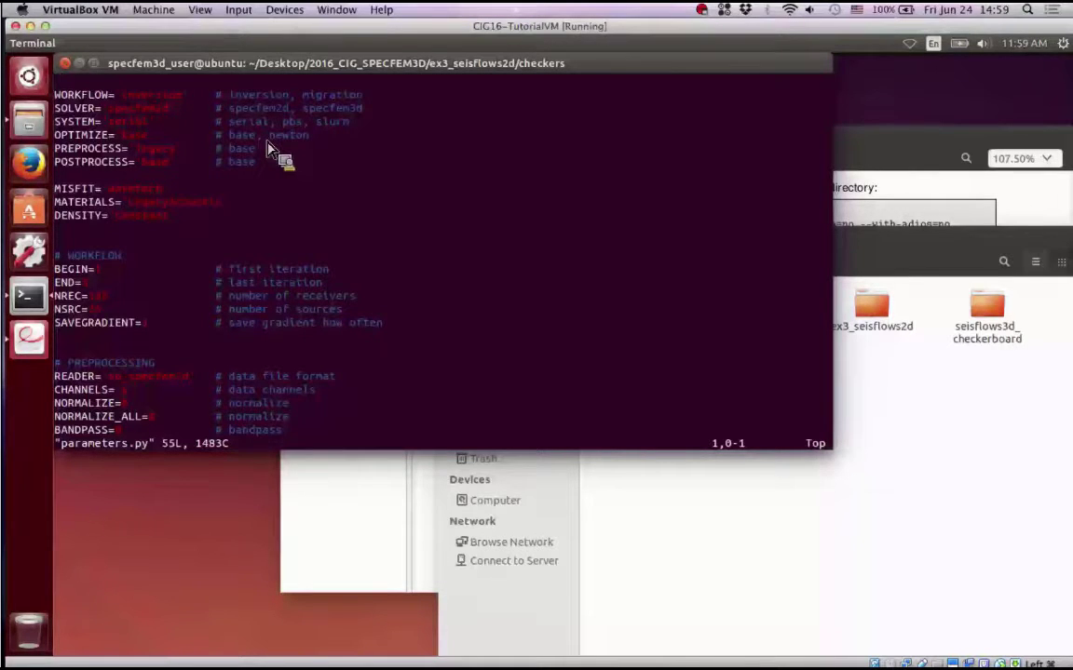
key(Down)
key(Down)
key(Up)
key(Right)
key(Right)
key(Right)
key(Right)
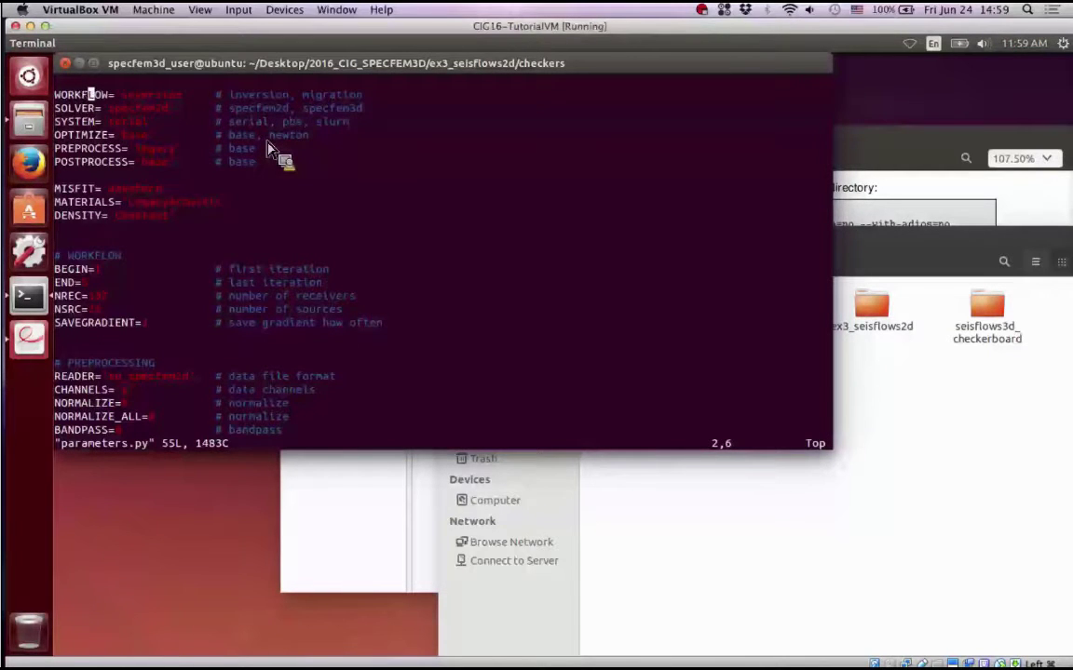
key(Right)
key(Right)
key(Right)
key(Right)
key(Right)
key(Right)
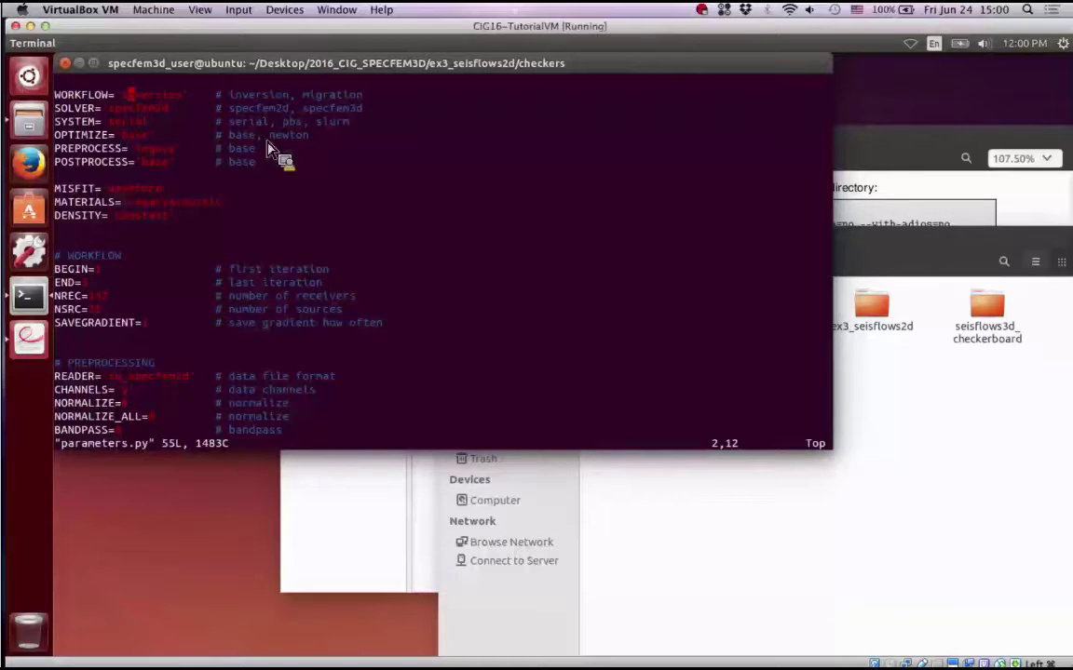
key(Down)
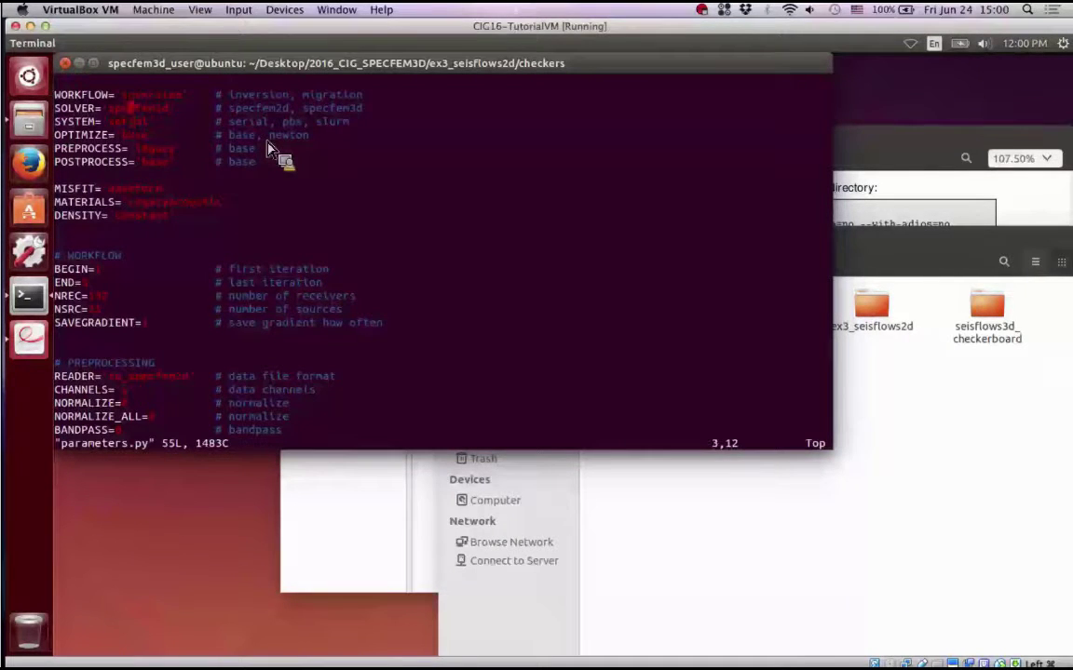
key(Left)
key(Down)
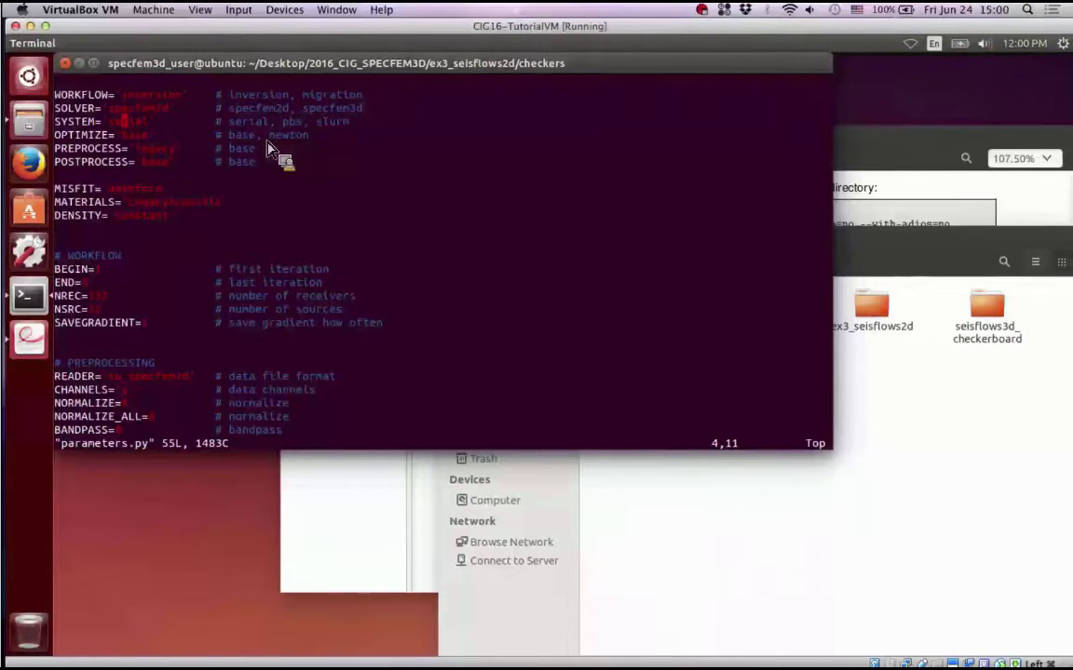
key(Right)
key(Right)
key(Right)
key(Right)
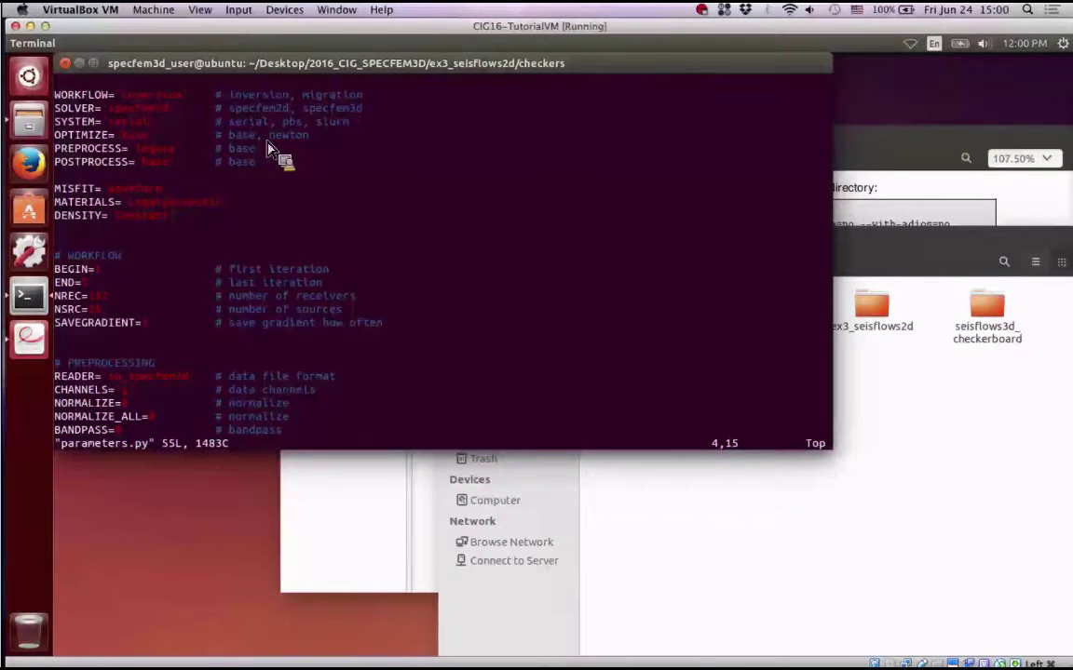
Delete 'serial' from the SYSTEM line and type a slurm value in its place
key(Left)
key(Left)
key(Left)
key(Left)
key(Down)
key(Left)
key(Up)
key(d)
key(i)
key(apostrophe)
text(i)
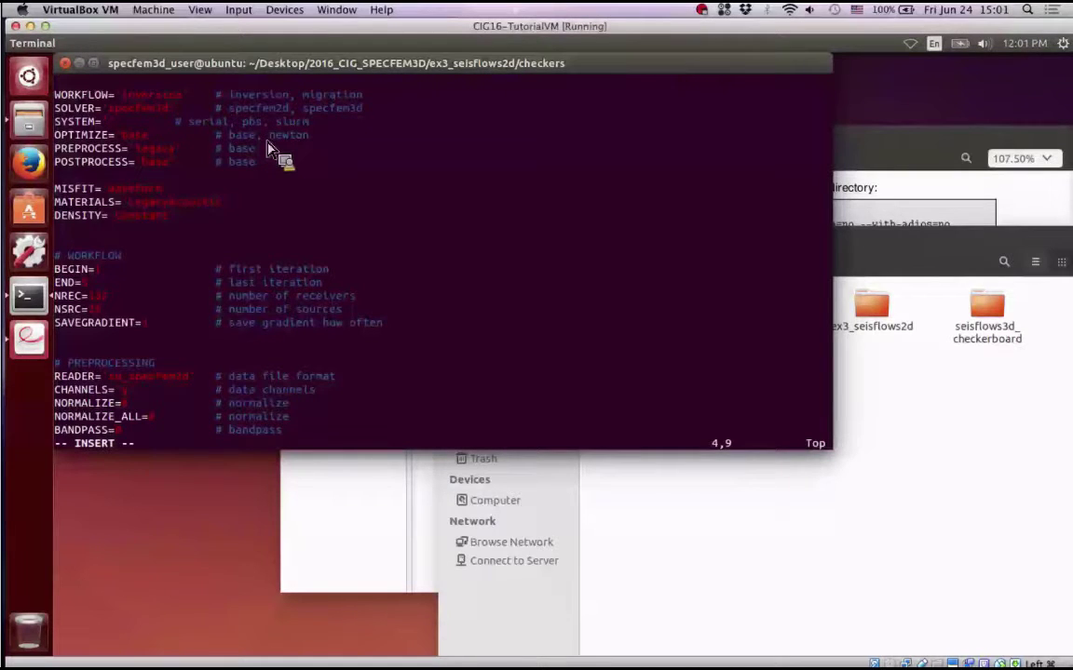
text(mulrm)
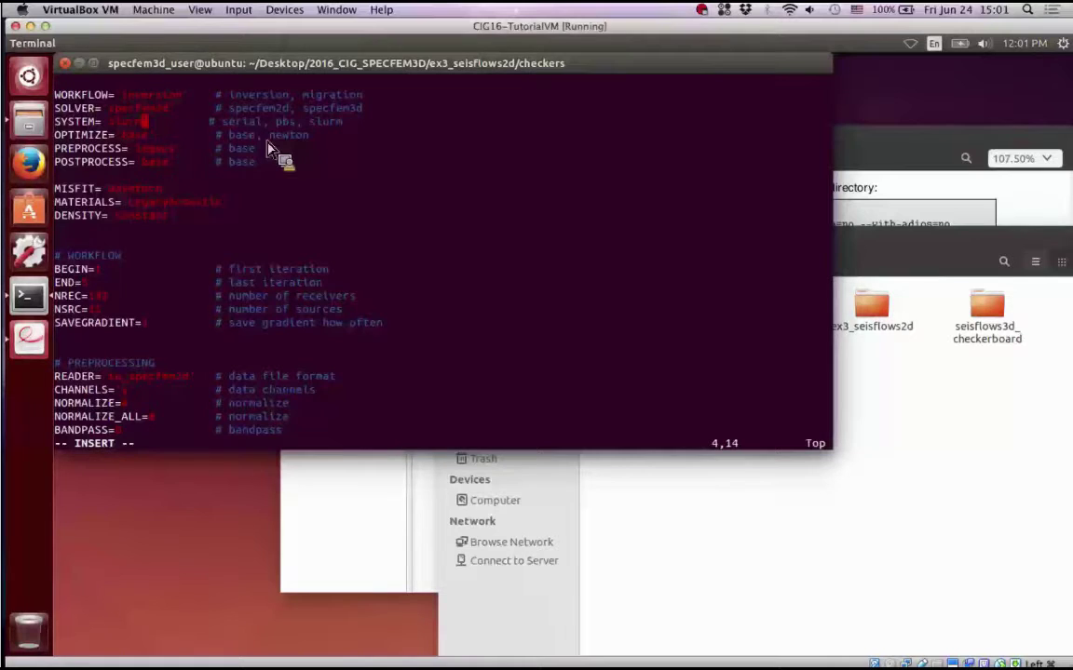
text(_lg)
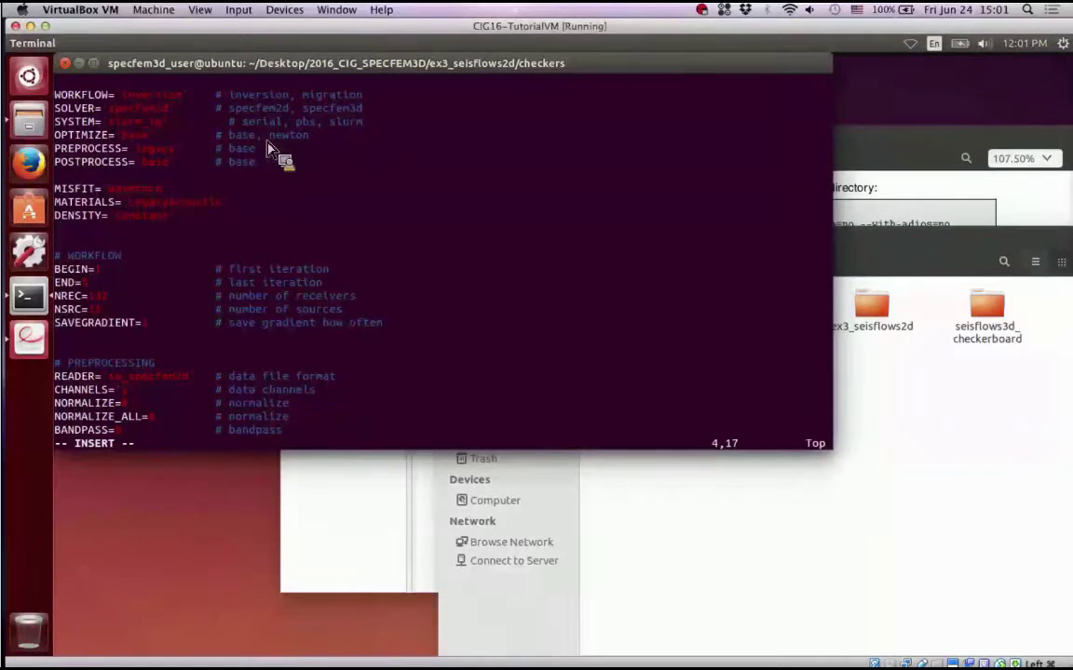
Move down to look over the OPTIMIZE and POSTPROCESS lines
key(Down)
key(Left)
key(Left)
key(Left)
key(Left)
key(Down)
key(Down)
key(Down)
key(Down)
key(Left)
key(Left)
key(Left)
key(Left)
key(Left)
Undo the SYSTEM value edits to restore the original setting
key(Escape)
key(u)
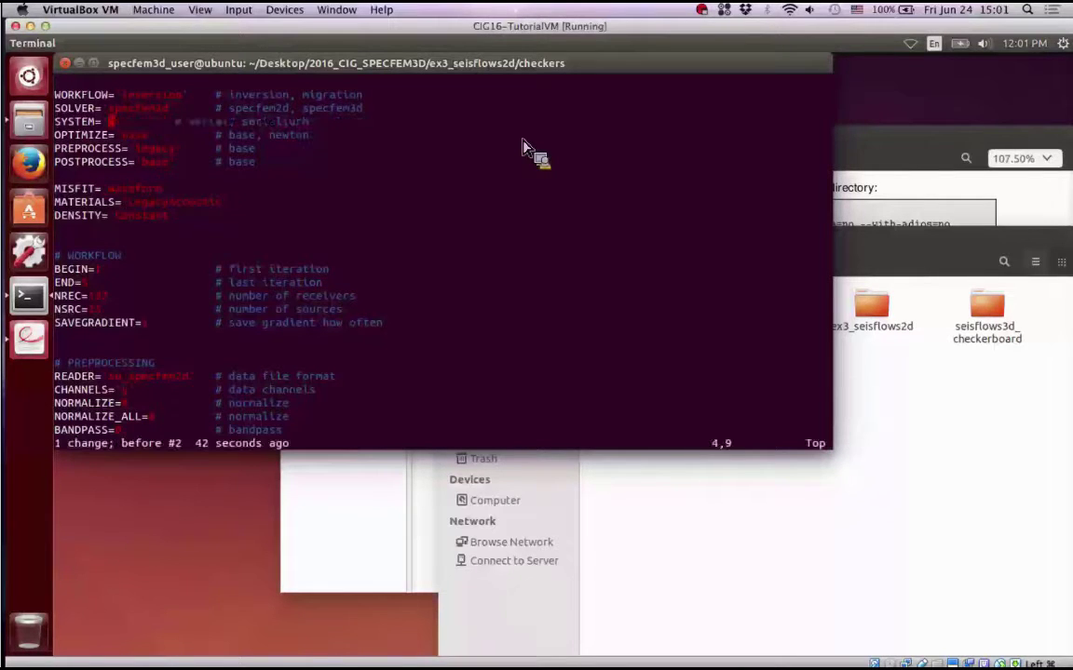
key(u)
key(Right)
key(Right)
key(Right)
key(Right)
key(Right)
key(Right)
Duplicate the MISFIT line and comment out the original with #
key(Down)
key(Down)
key(Down)
key(Down)
key(Down)
key(Down)
key(Up)
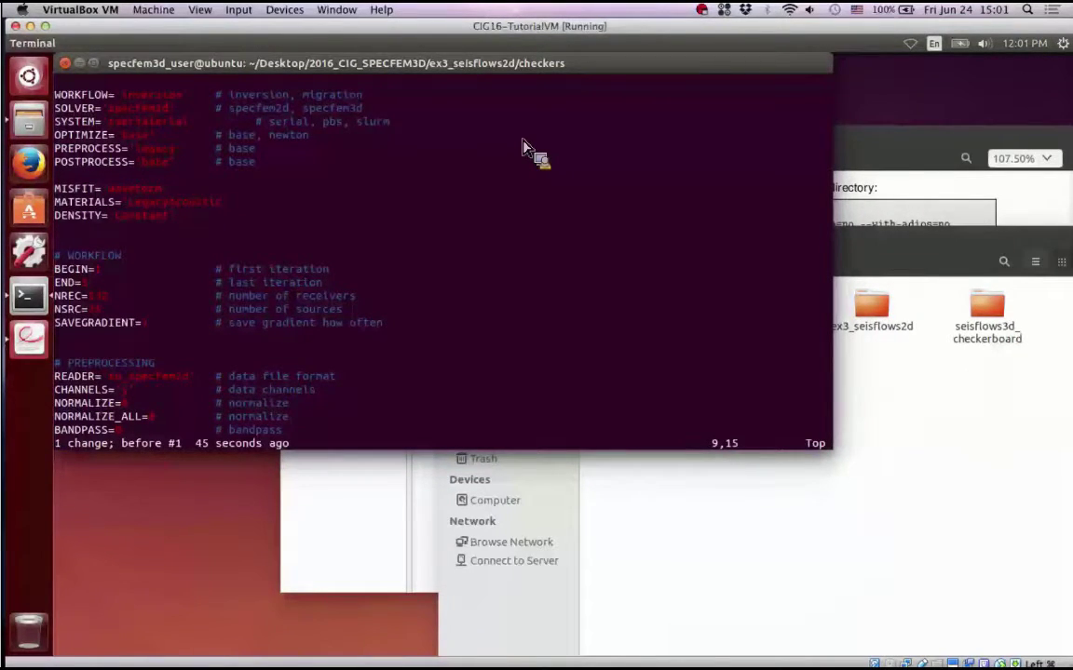
key(y)
key(y)
key(p)
key(Up)
text(i#)
Replace the copied MISFIT line's Waveform value with a Traveltime value
key(Down)
key(Right)
key(Right)
key(Right)
key(Right)
key(Right)
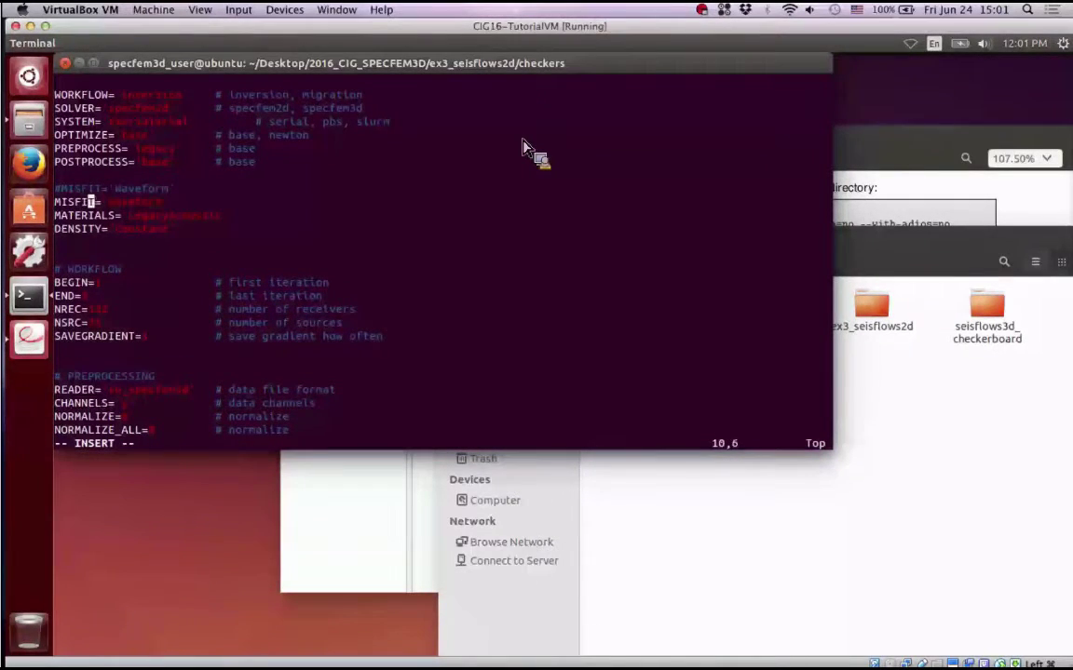
key(Right)
key(Right)
key(Right)
key(Right)
key(Left)
key(Left)
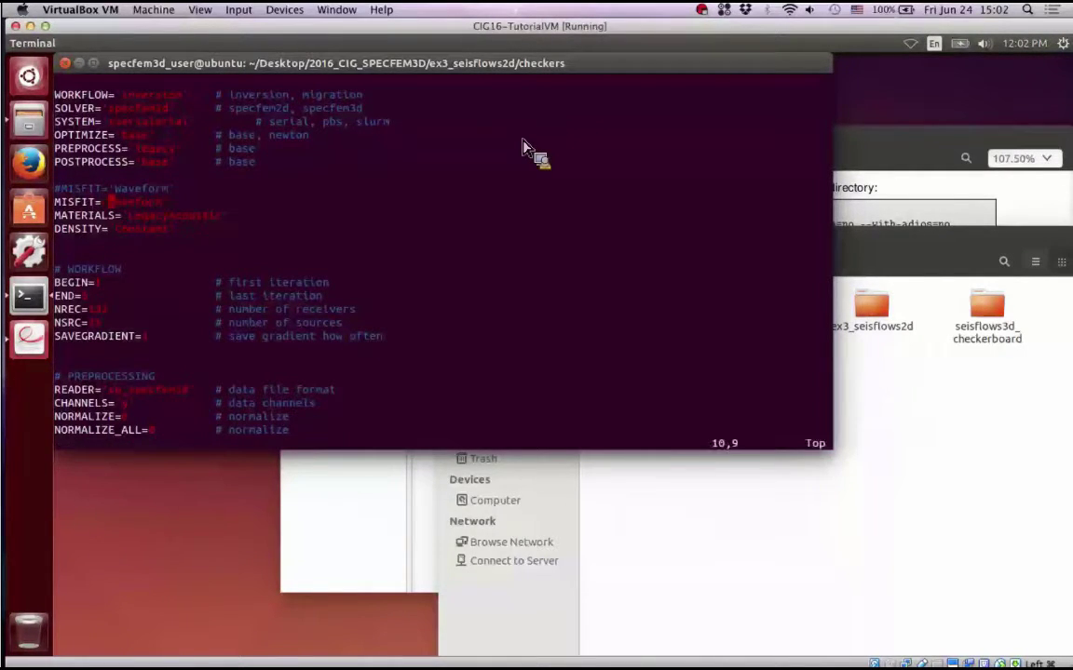
key(Delete)
key(Delete)
key(Delete)
key(Delete)
key(Delete)
key(Delete)
key(Delete)
key(Delete)
key(Delete)
key(Delete)
text(Travelti)
key(BackSpace)
key(BackSpace)
key(BackSpace)
key(BackSpace)
key(BackSpace)
key(Escape)
key(Down)
key(Right)
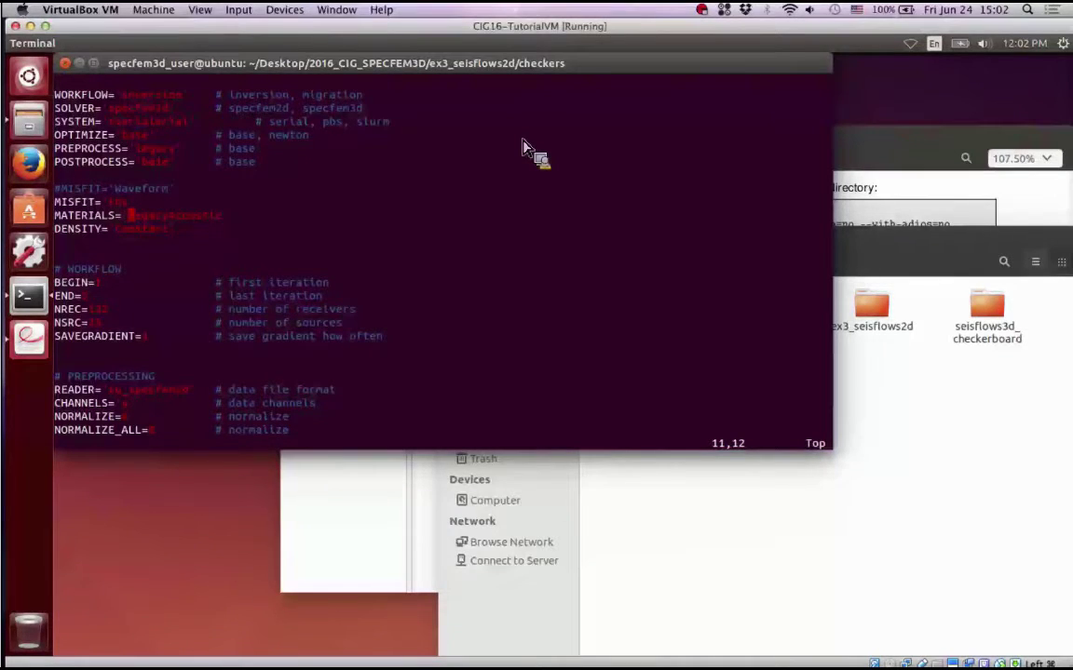
key(Down)
key(Left)
key(Left)
key(Left)
key(Left)
key(Right)
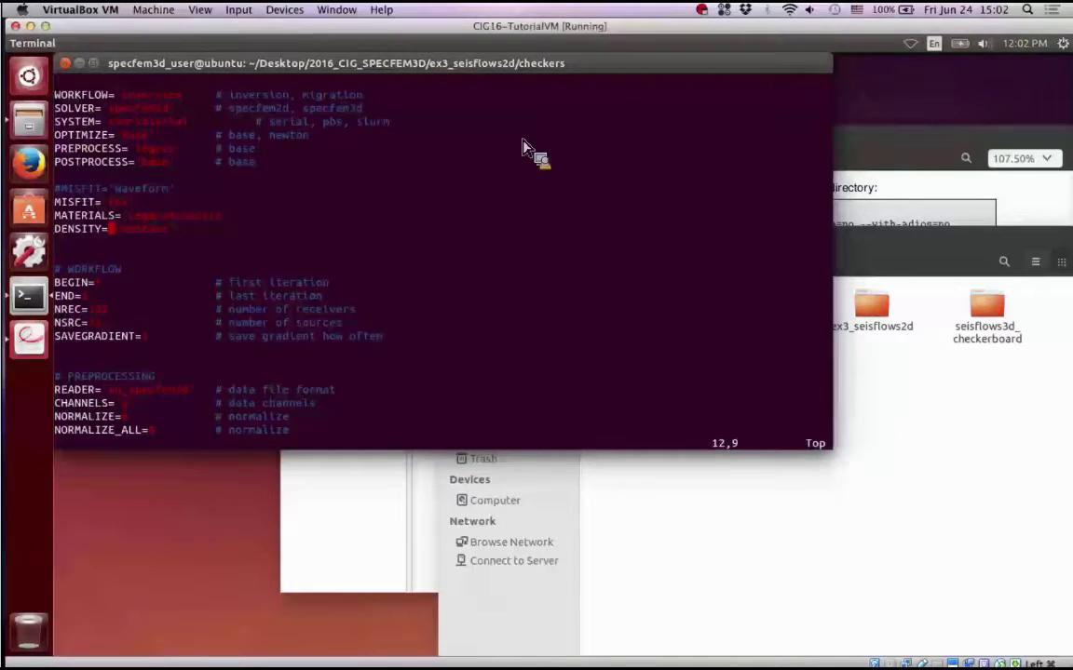
key(Down)
key(Down)
key(Down)
key(Down)
key(Down)
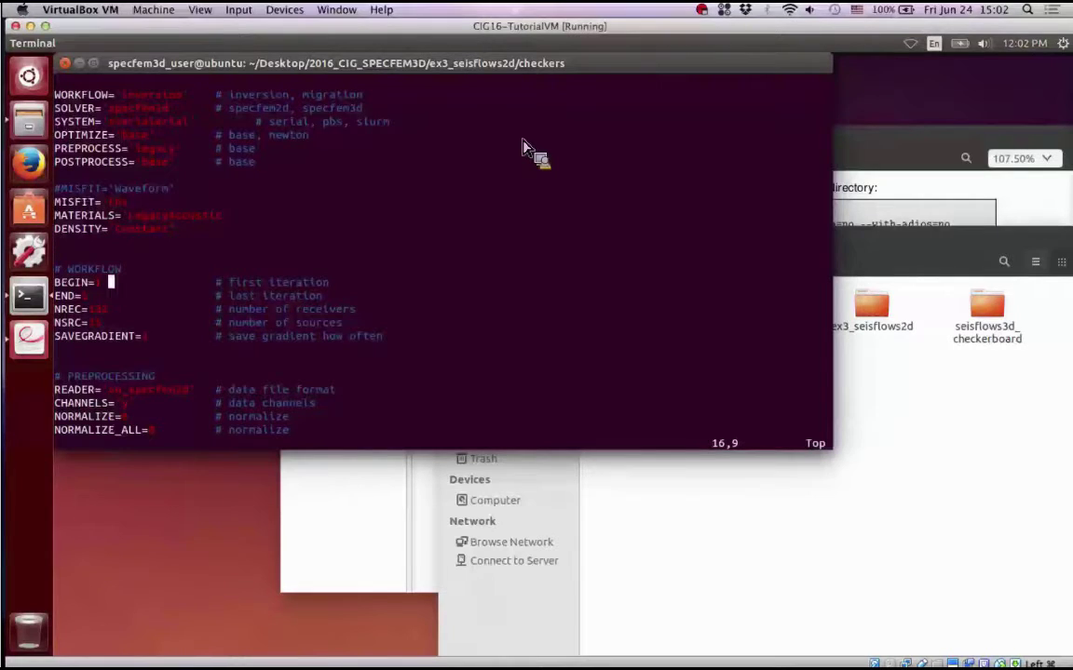
key(Up)
key(Down)
key(Up)
key(Left)
key(Down)
key(Left)
key(Down)
key(Down)
key(Down)
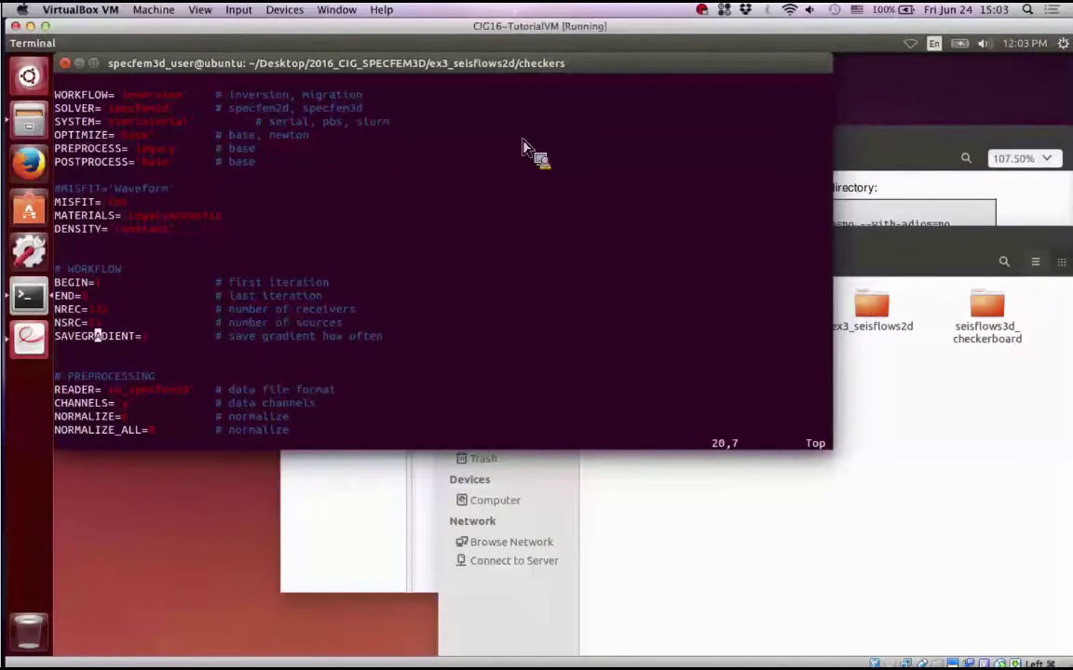
key(Down)
key(Down)
key(Down)
key(Down)
key(Up)
key(Up)
key(Up)
key(Down)
key(Down)
key(Down)
key(Down)
key(Down)
key(Down)
key(Down)
key(Down)
key(Down)
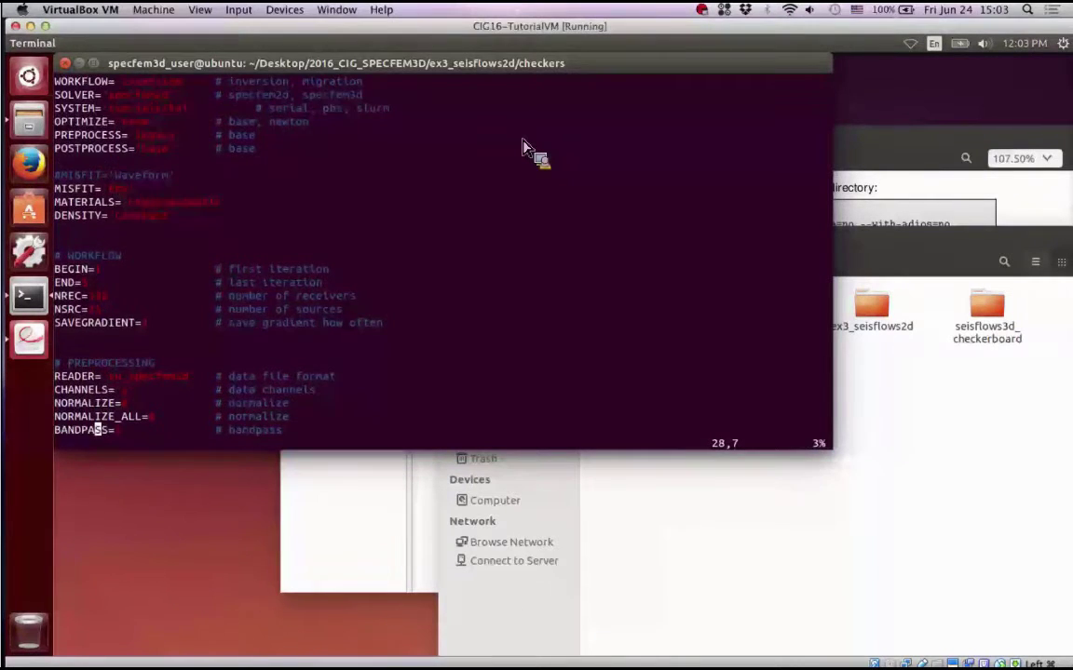
key(Down)
key(Down)
key(Down)
key(Down)
key(Down)
key(Down)
key(Down)
key(Down)
key(Down)
key(Down)
key(Down)
key(Down)
key(Up)
key(Up)
key(Up)
key(Up)
key(Up)
key(Up)
key(Up)
key(Up)
key(Up)
key(Up)
key(Up)
key(Up)
key(Up)
key(Up)
key(Up)
key(Up)
key(Up)
key(Up)
key(Up)
key(Down)
key(Down)
key(Down)
key(Down)
key(Up)
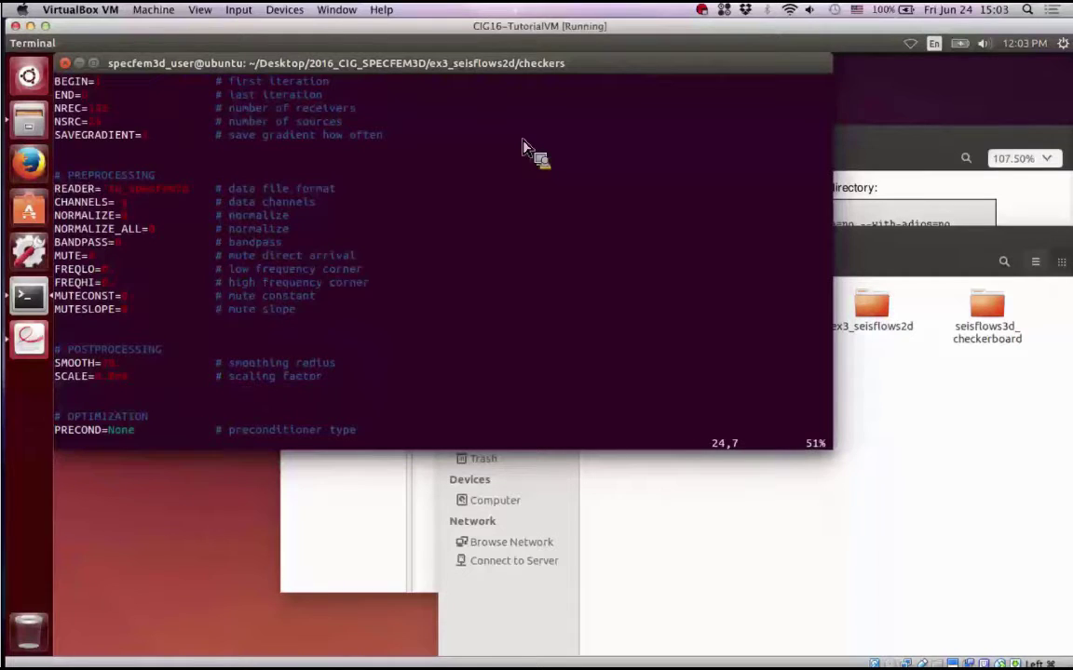
key(Down)
key(Down)
key(Down)
key(Down)
key(Down)
key(Down)
key(Up)
key(Up)
key(Up)
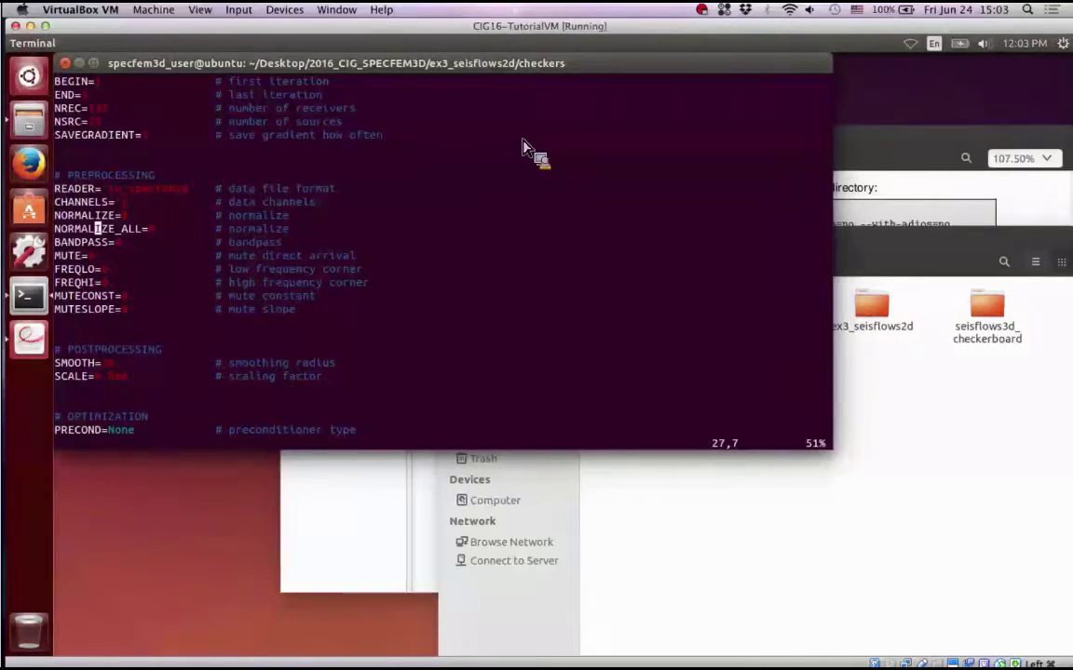
key(Up)
key(Down)
key(Down)
key(Down)
key(Down)
key(Right)
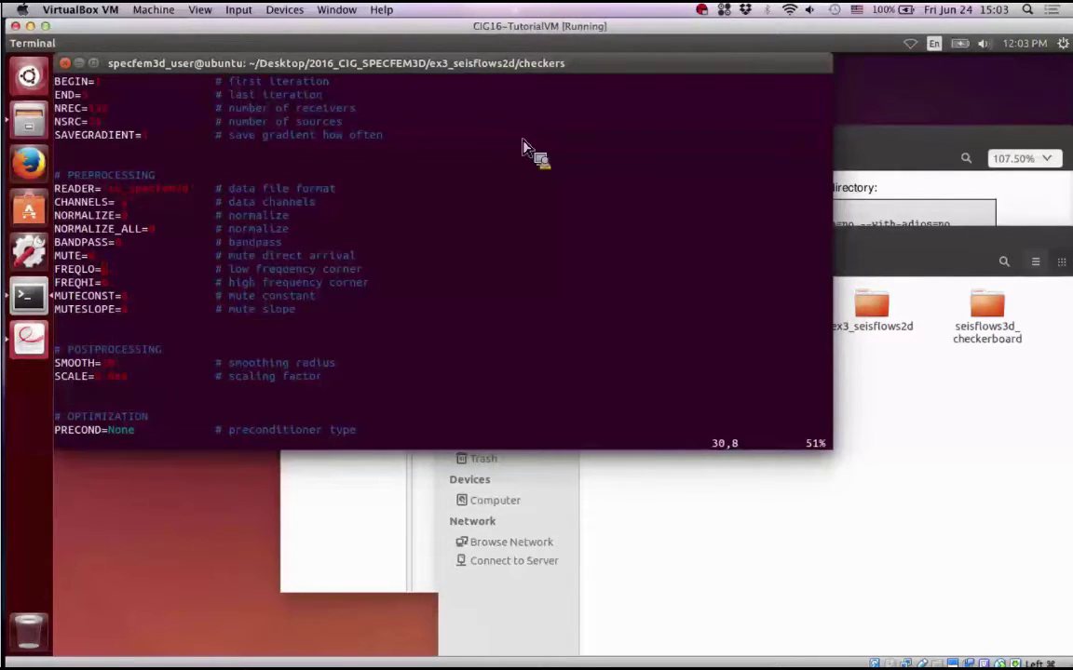
In insert mode, erase the MUTECONST value
key(a)
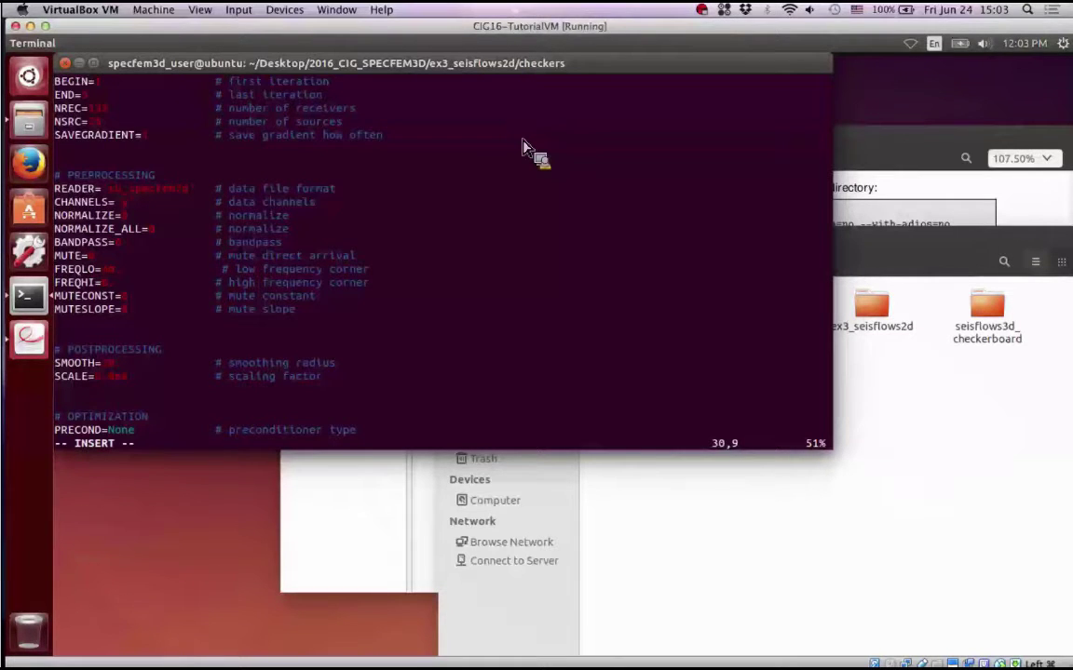
key(Down)
key(Up)
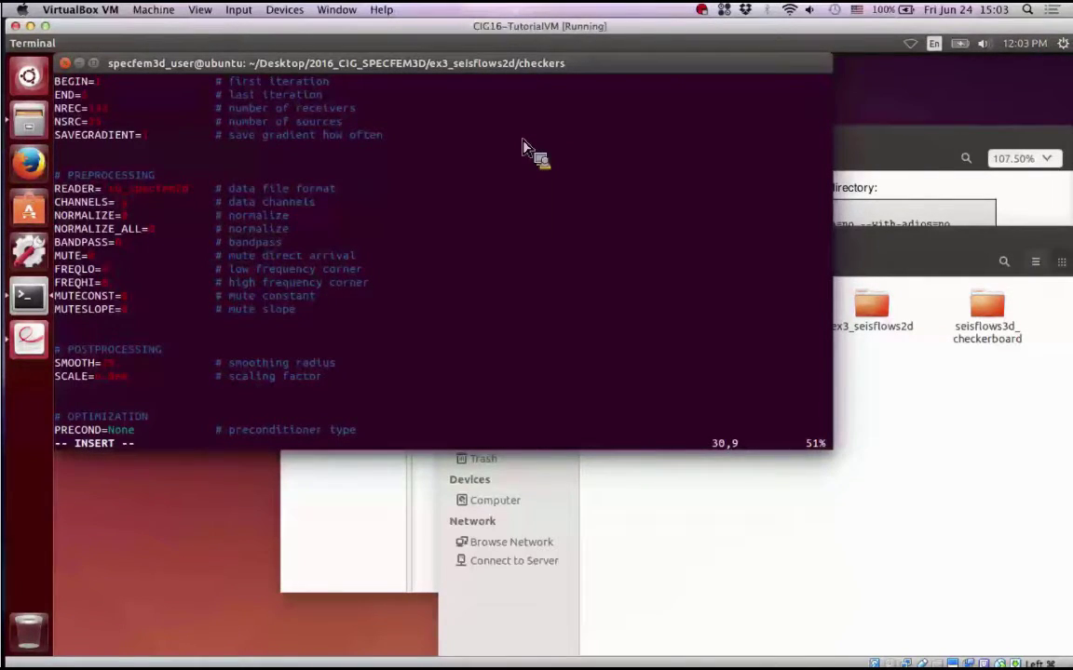
key(Down)
key(Down)
key(Right)
key(Right)
key(BackSpace)
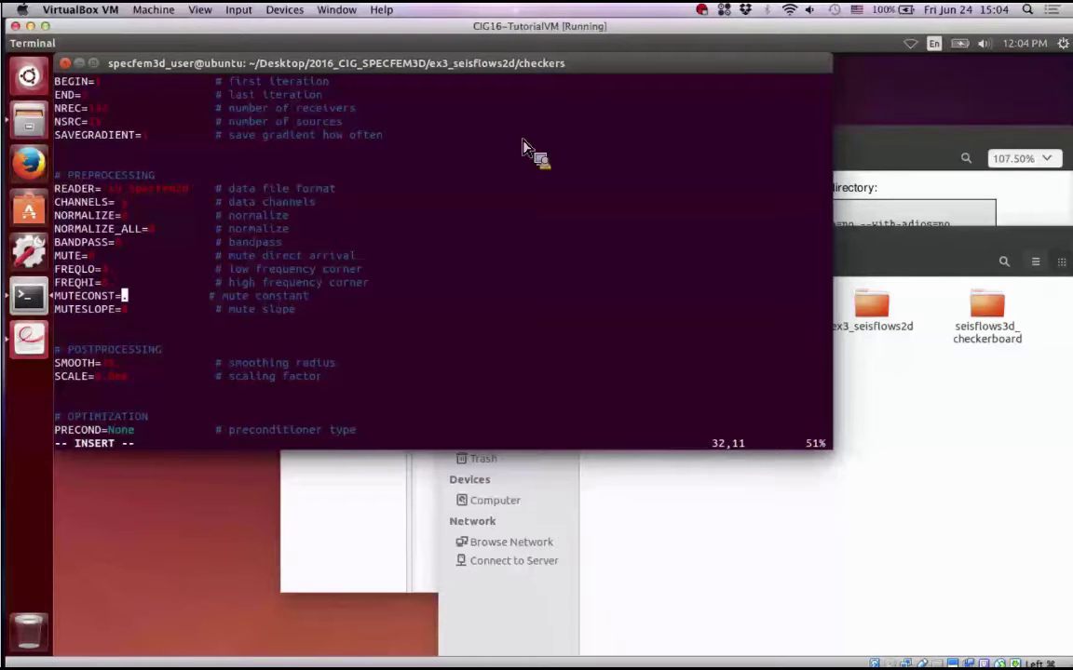
Replace the READER data format with a new 'su_sp' value and scan the remaining preprocessing lines
key(Up)
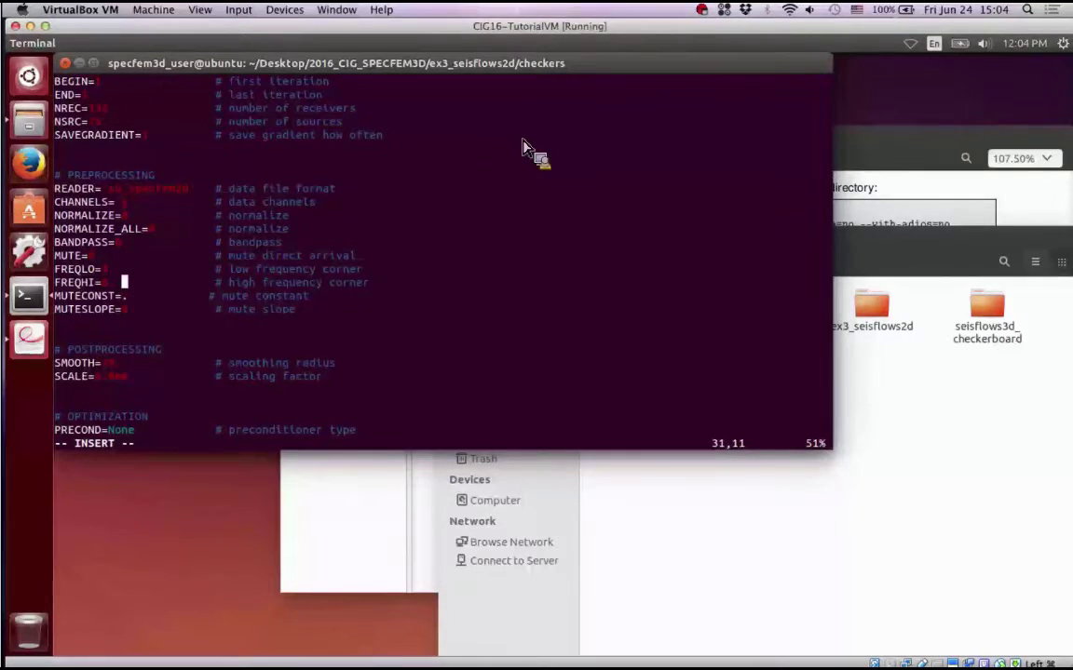
key(Up)
key(Up)
key(Up)
key(Down)
key(Down)
key(Down)
key(Down)
key(Down)
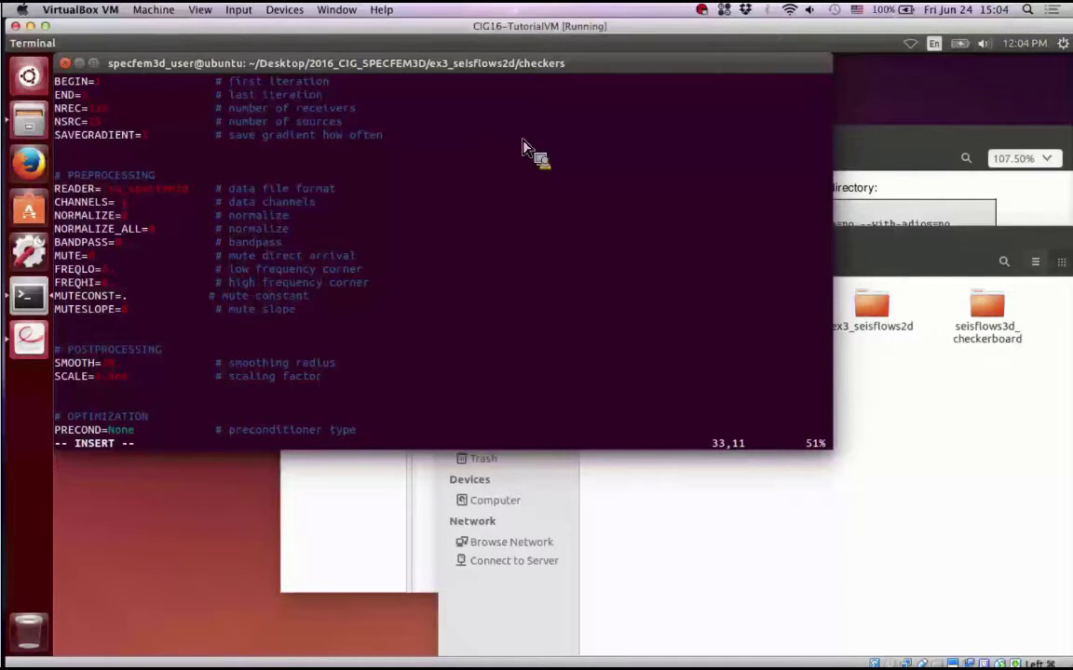
key(Up)
key(Up)
key(Up)
key(Up)
key(Up)
key(Up)
key(Up)
key(Up)
key(Up)
key(Left)
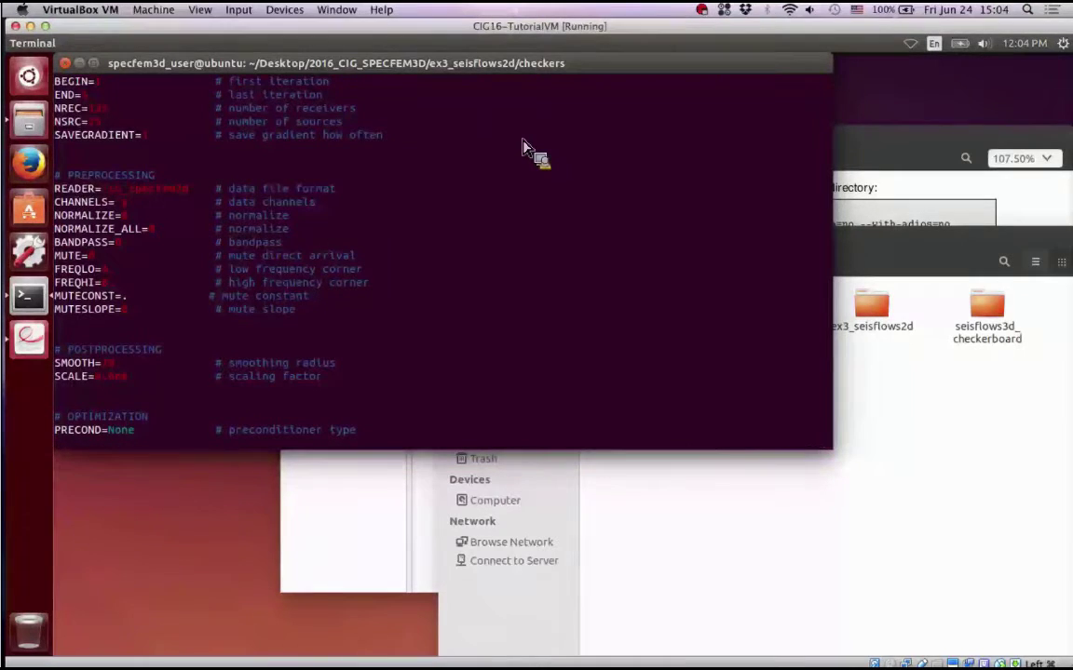
key(Delete)
key(Delete)
key(Delete)
key(Delete)
key(Delete)
key(Delete)
key(Delete)
key(Delete)
key(Delete)
key(Delete)
key(Delete)
text(u_)
key(BackSpace)
key(BackSpace)
key(BackSpace)
text(su_sp)
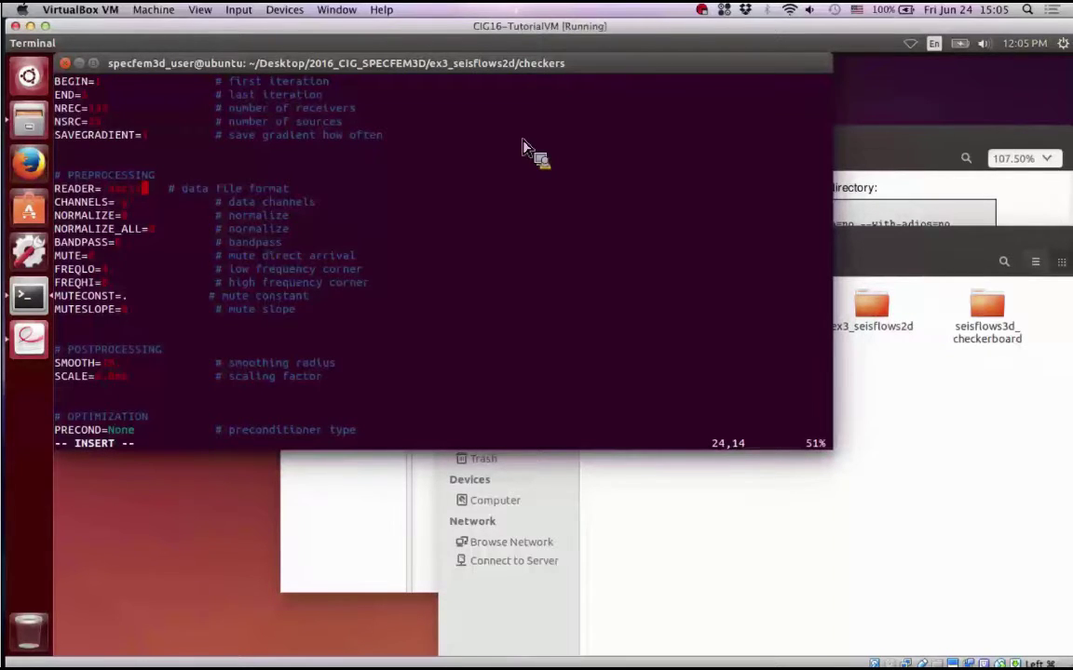
key(Down)
key(Down)
key(Down)
key(Down)
key(Down)
key(Down)
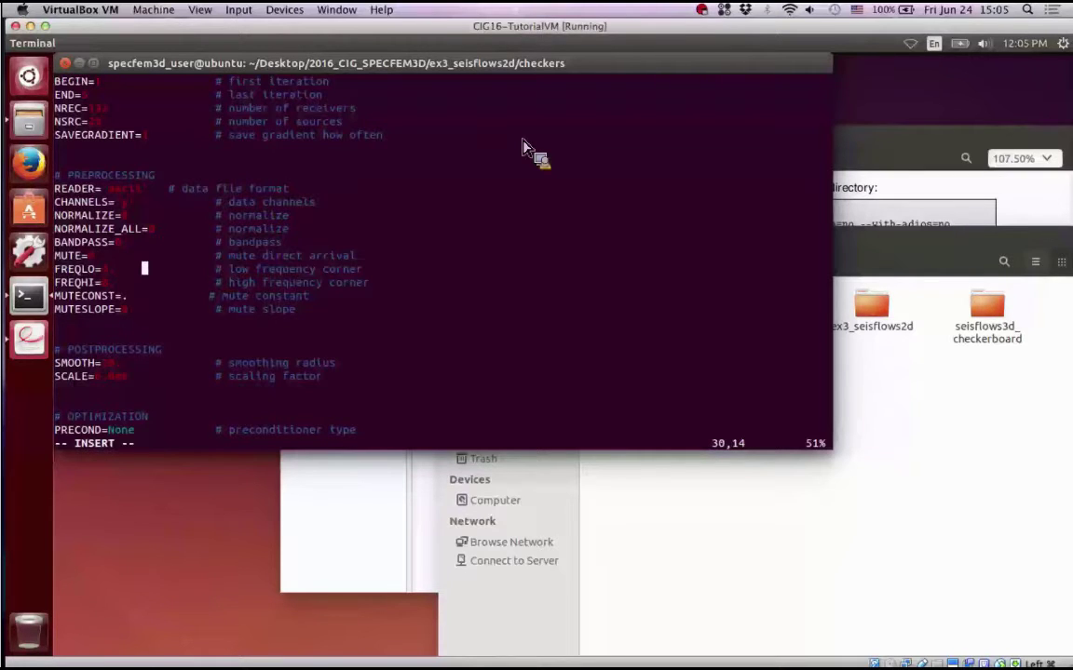
key(Down)
key(Down)
key(Down)
key(Down)
key(Down)
key(Down)
key(Down)
key(Down)
key(Down)
key(Down)
key(Down)
key(Down)
key(Down)
key(Down)
key(Down)
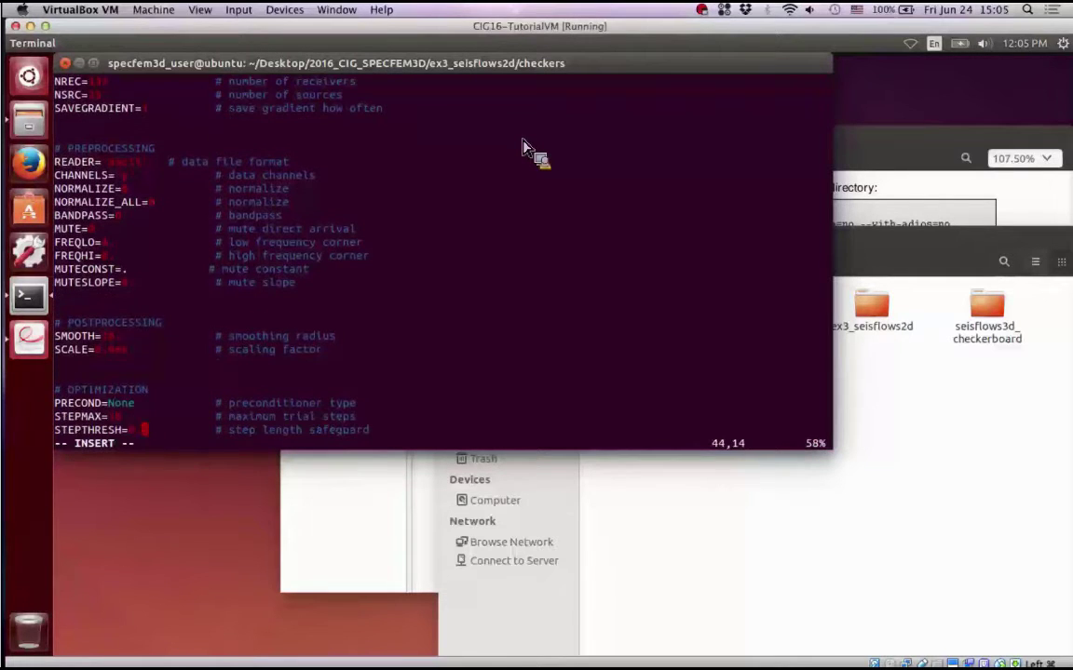
Go up to the SMOOTH radius, delete one digit and type '0 0' in its place
key(Up)
key(Up)
key(Up)
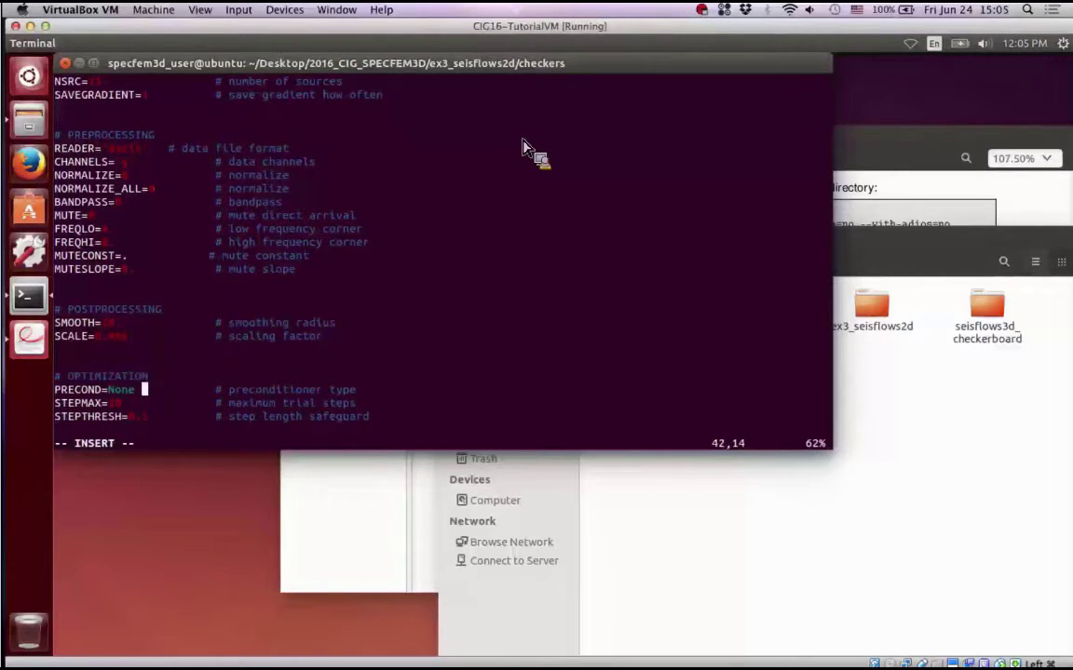
key(Down)
key(Down)
key(Down)
key(Down)
key(Up)
key(Up)
key(Up)
key(Up)
key(Up)
key(Up)
key(Up)
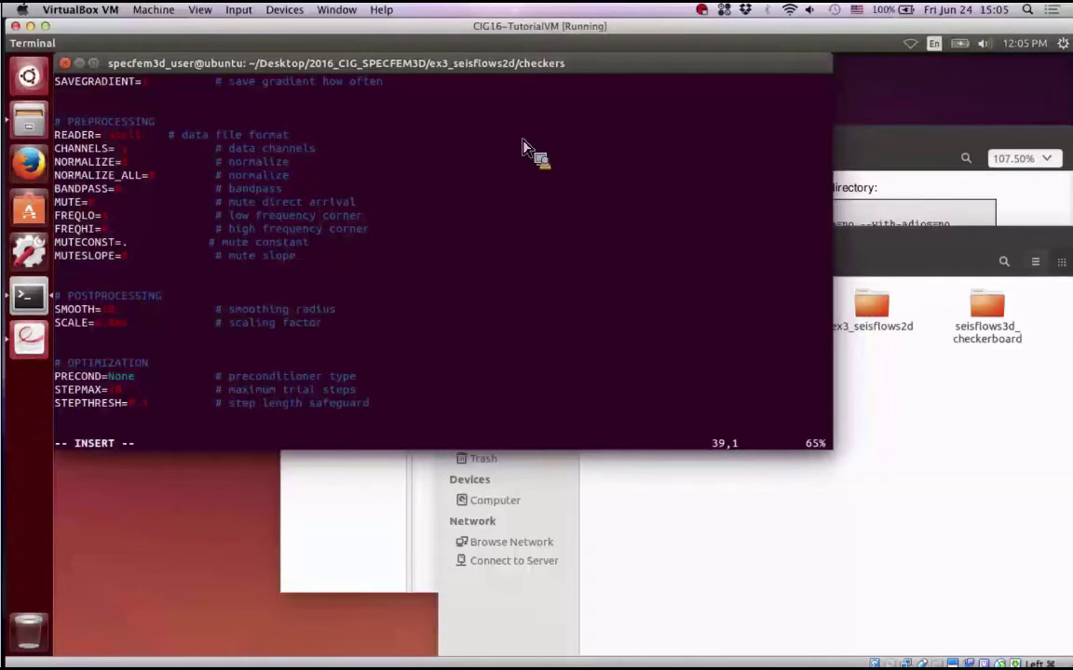
key(Up)
key(End)
key(Up)
key(Left)
key(Left)
key(Left)
key(BackSpace)
text(0 0)
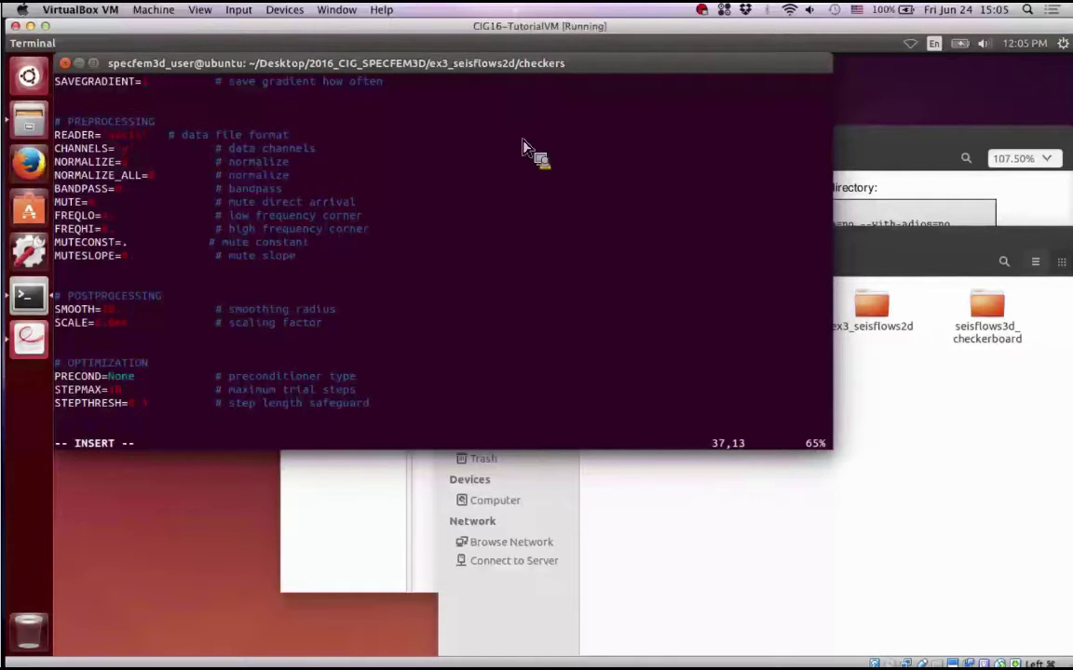
Review the SOLVER settings, checking the NT time-steps value and the F0 line
key(Down)
key(Down)
key(Down)
key(Down)
key(Down)
key(Down)
key(Down)
key(Down)
key(Down)
key(Down)
key(Down)
key(Down)
key(Down)
key(Down)
key(Down)
key(Down)
key(Down)
key(Down)
key(Down)
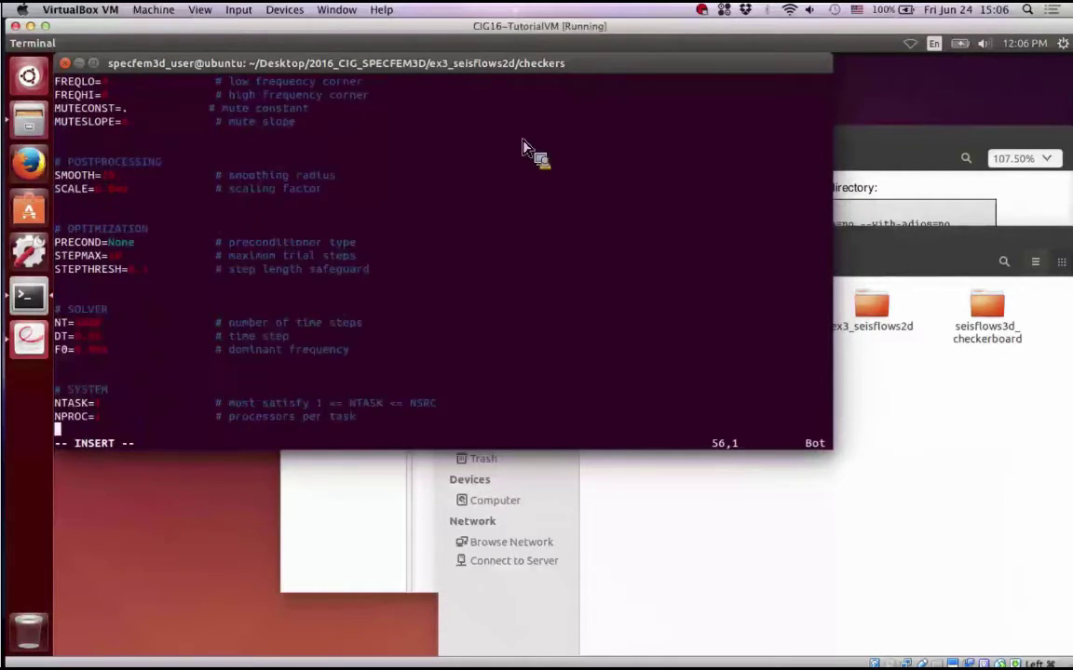
key(Up)
key(Up)
key(Up)
key(Up)
key(Up)
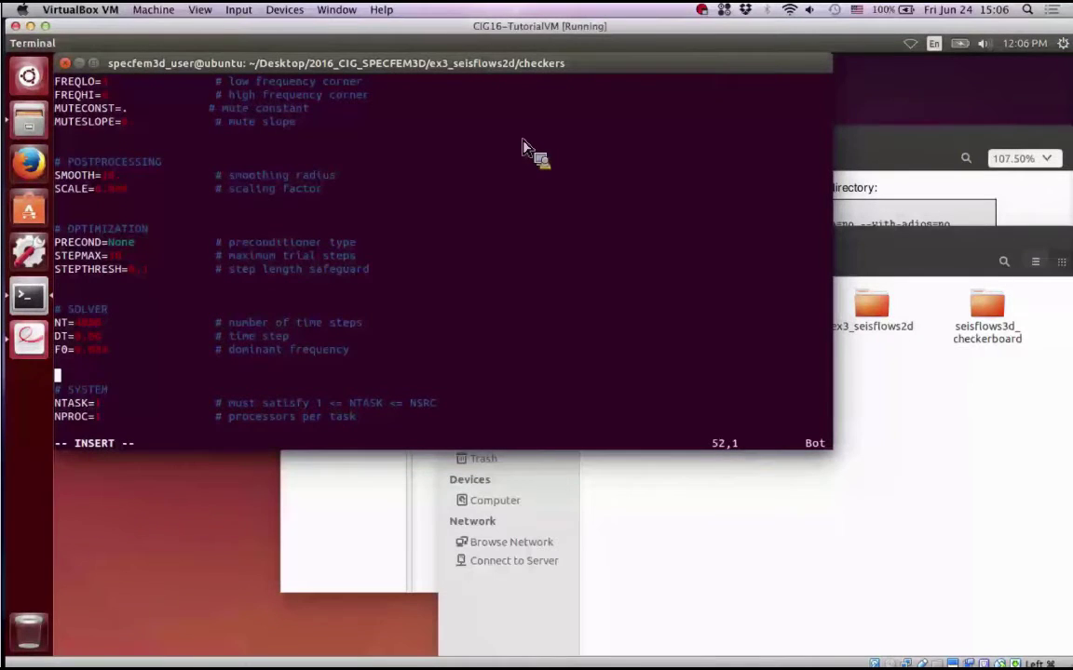
key(Up)
key(End)
key(Left)
key(Left)
key(Up)
key(Up)
key(Left)
key(Left)
key(Left)
key(Left)
key(Left)
key(Right)
key(Left)
key(Left)
key(Up)
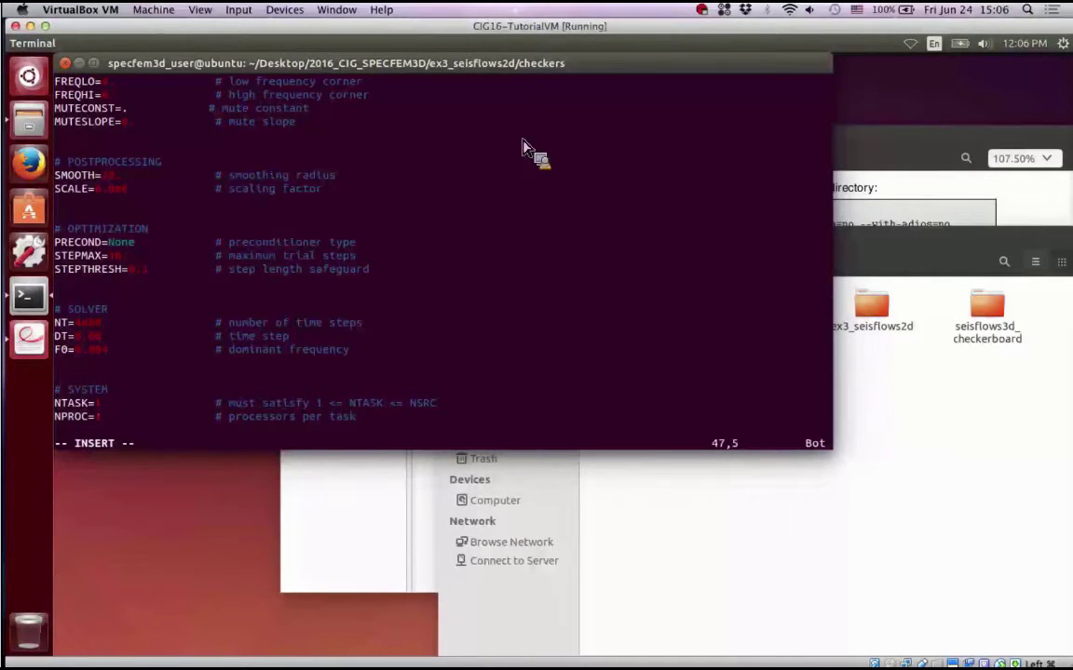
key(Down)
key(Left)
key(Left)
key(Left)
key(Right)
Look over the SYSTEM settings NTASK and NPROC down to the last line
key(Down)
key(Down)
key(Down)
key(Down)
key(Down)
key(Down)
key(Down)
key(Down)
key(Up)
key(Up)
key(Down)
key(Down)
key(Up)
key(Up)
key(Right)
key(Right)
key(Right)
key(Right)
key(Down)
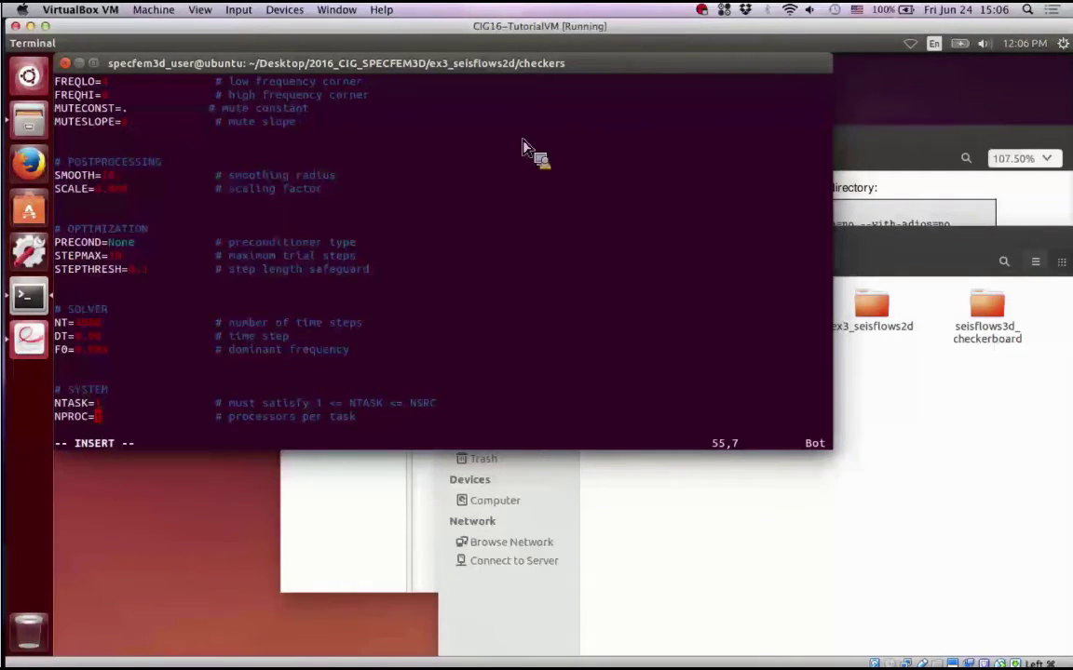
Try quitting with :q twice, which fails with E37 'No write since last change'
key(Escape)
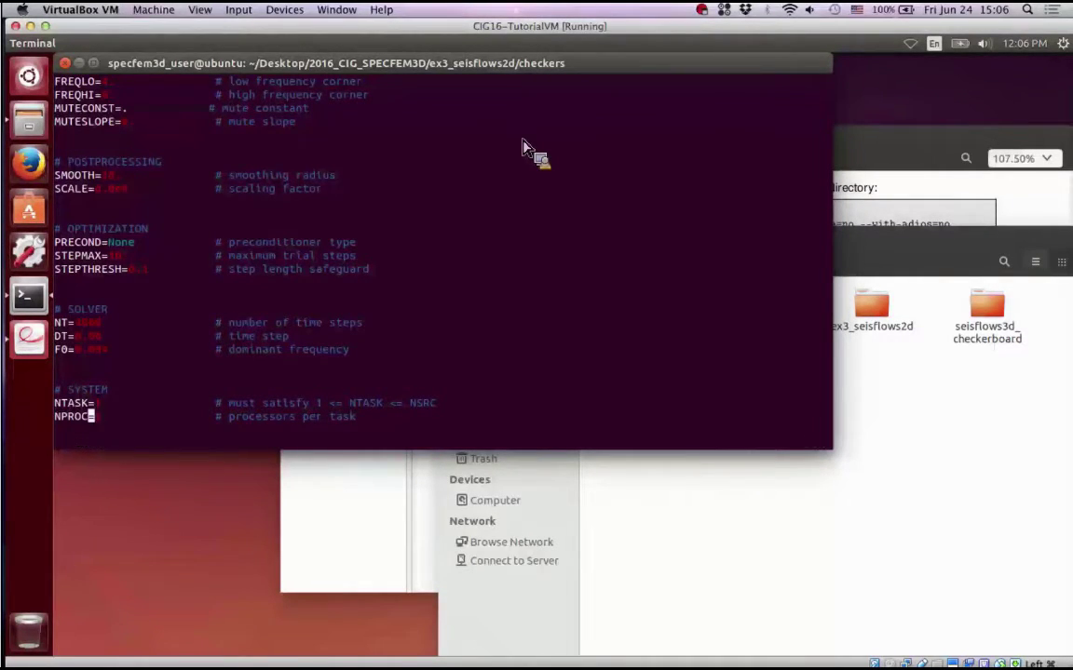
text(:q)
key(Return)
text(:q)
key(Return)
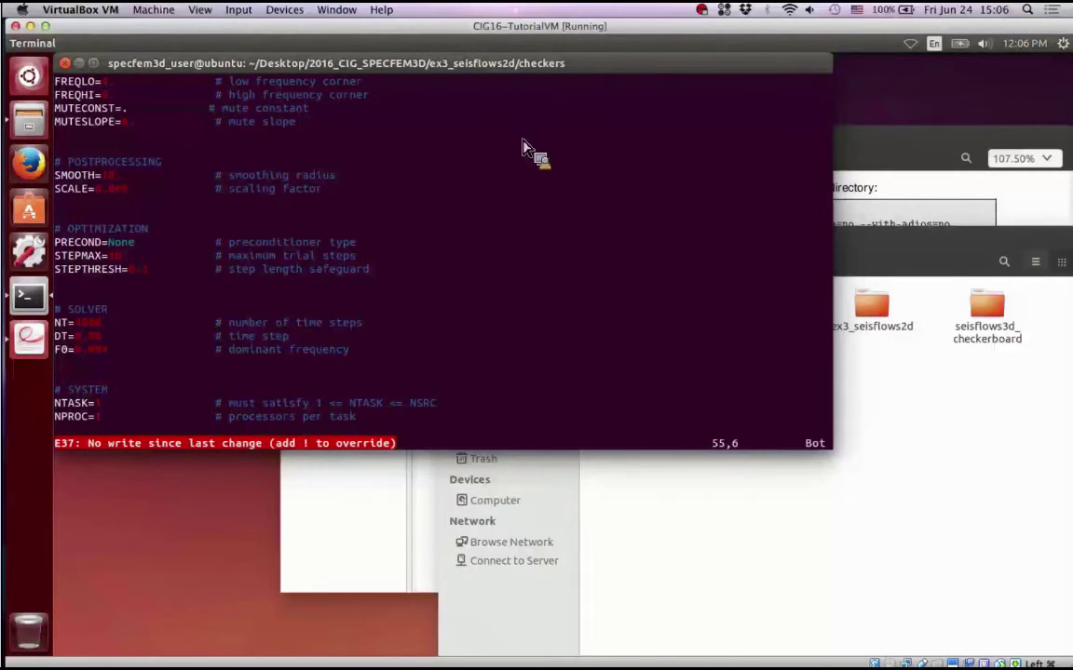
Quit parameters.py with :q!, discarding the edits, and list the checkers folder
text(:q!)
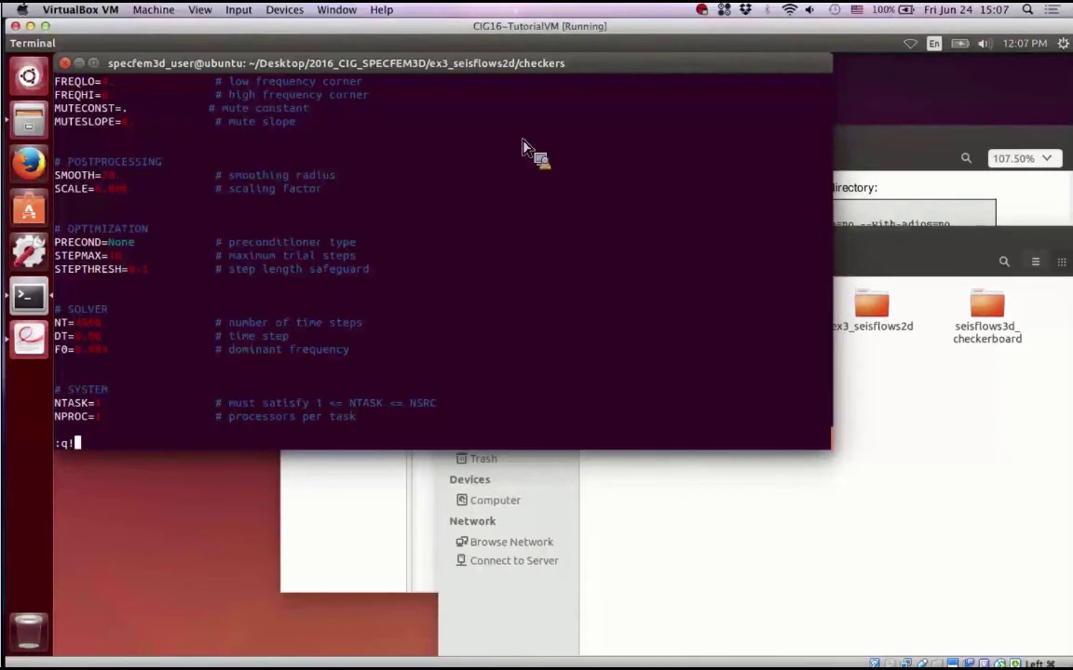
key(Return)
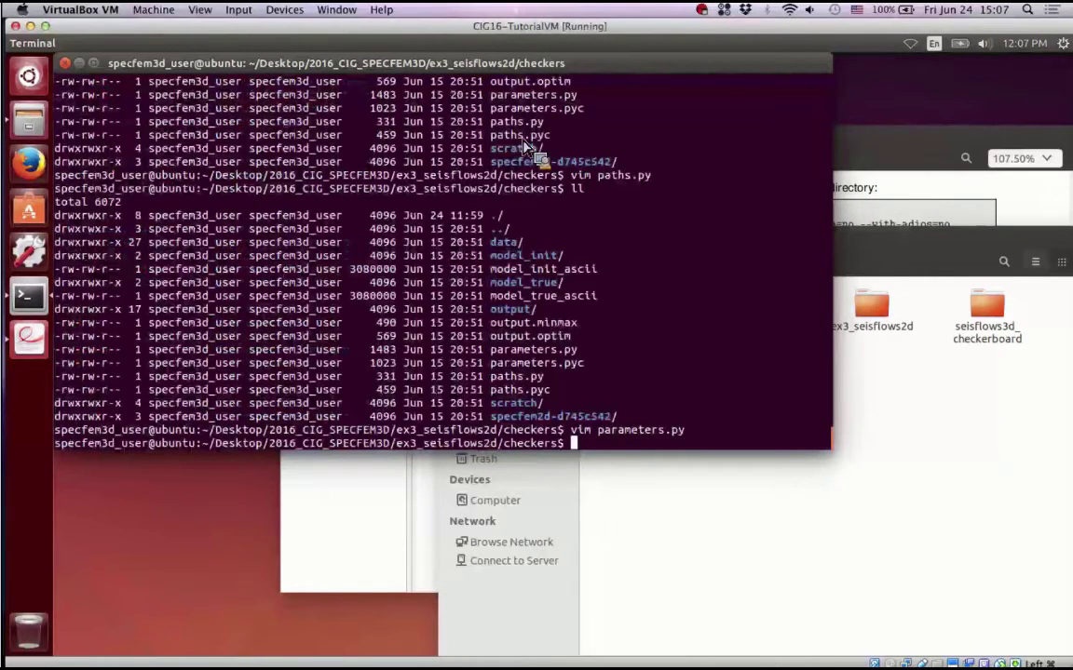
text(ll)
key(Return)
Move up through ex3_seisflows2d to 2016_CIG_SPECFEM3D, listing each folder with ll
text(cd ..)
key(Return)
text(ll)
key(Return)
text(cd ..)
key(Return)
text(ll)
key(Return)
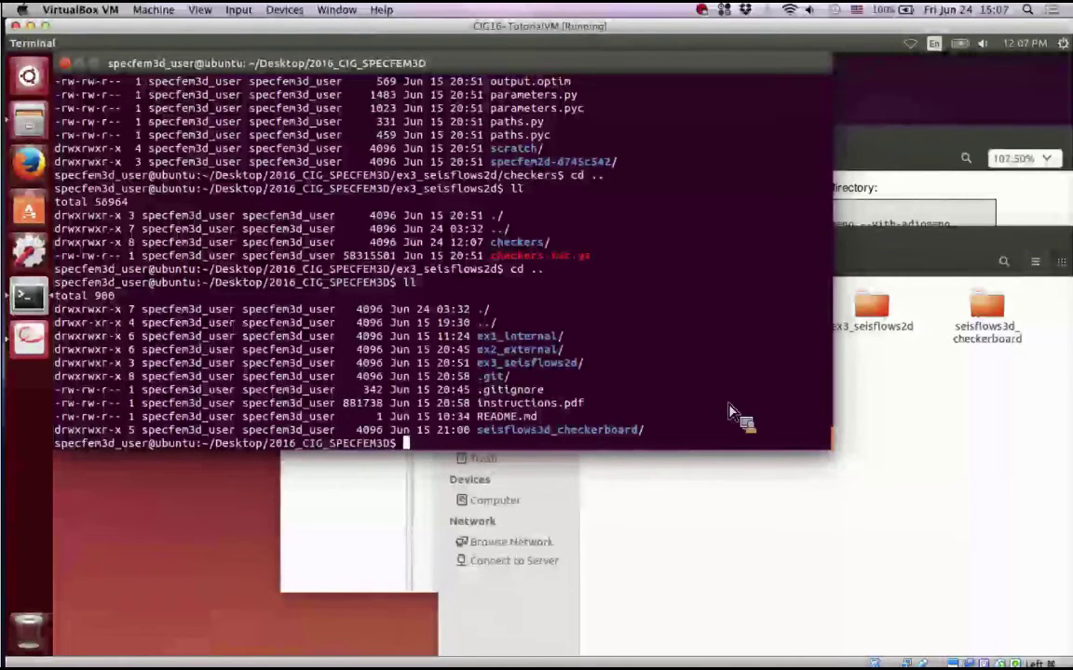
Leave the virtual machine via Mission Control and bring the PowerPoint 'Example 3' slide forward
click(804, 524)
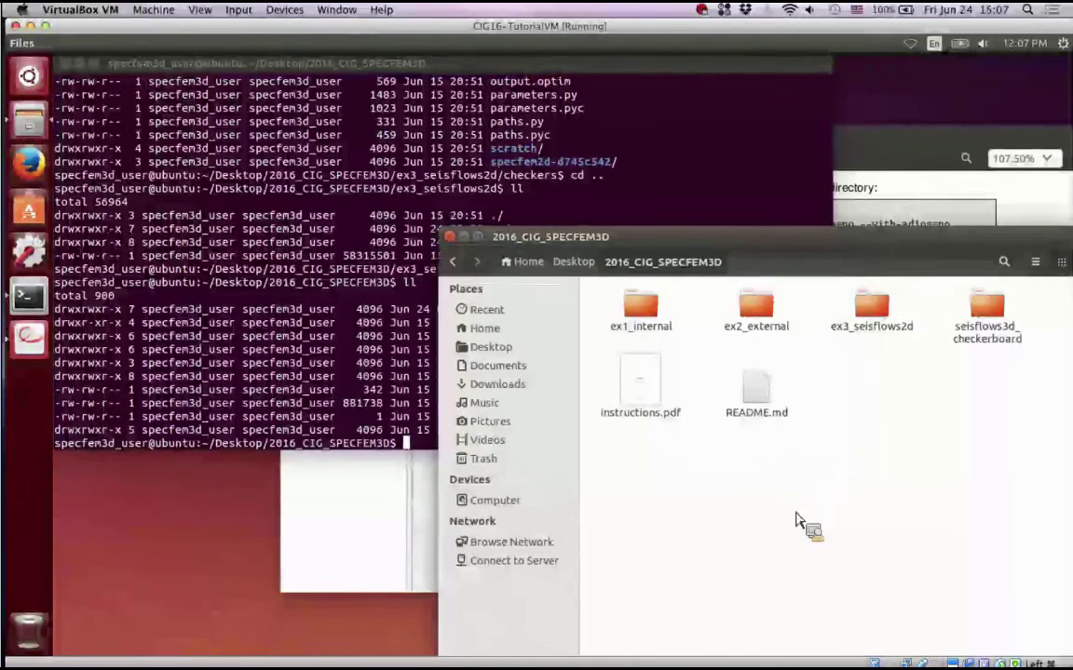
key(ctrl+Up)
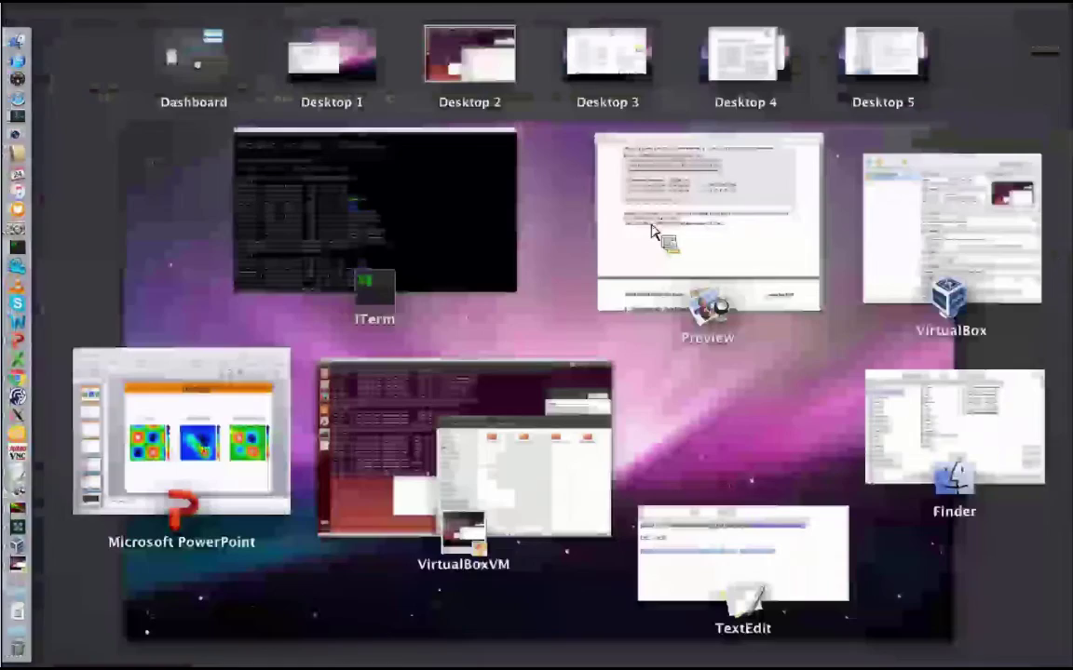
click(574, 65)
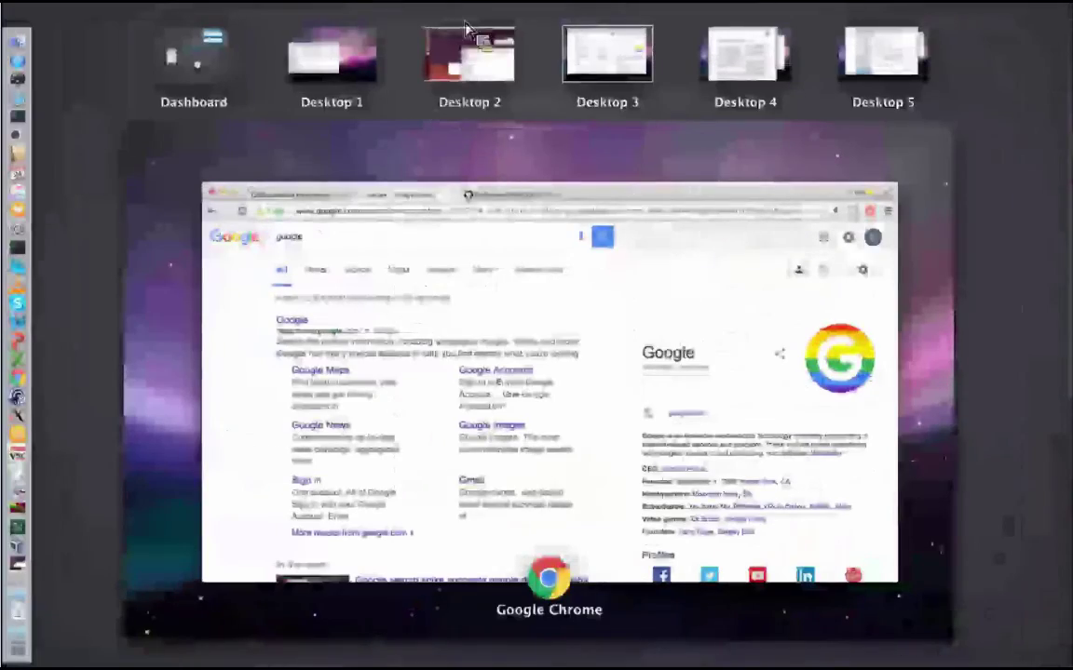
click(470, 37)
key(ctrl+Up)
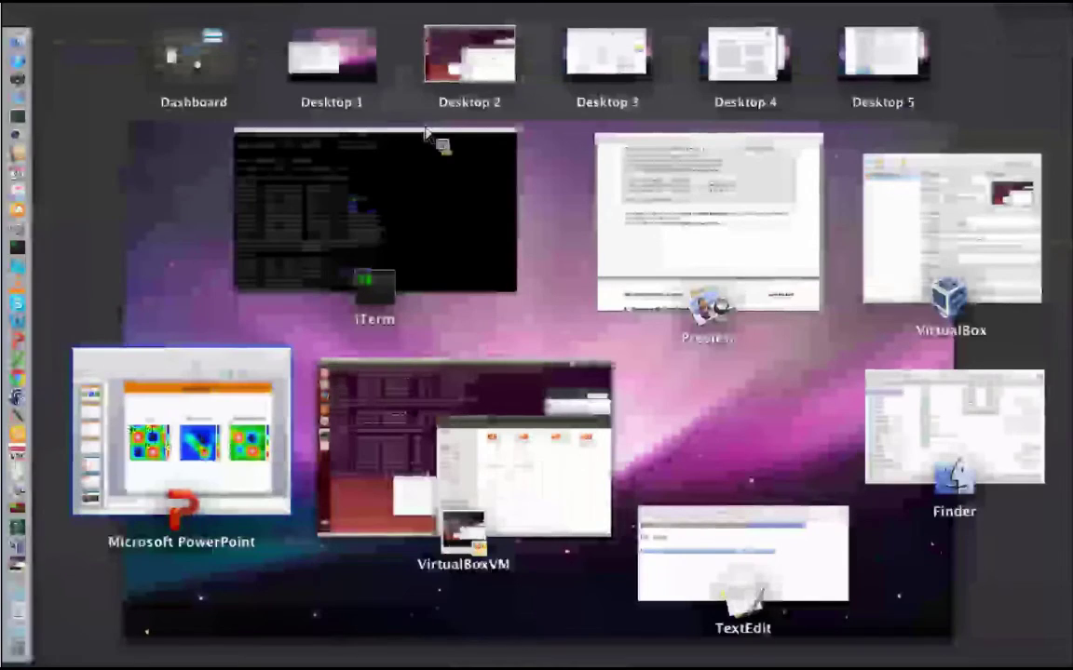
click(264, 421)
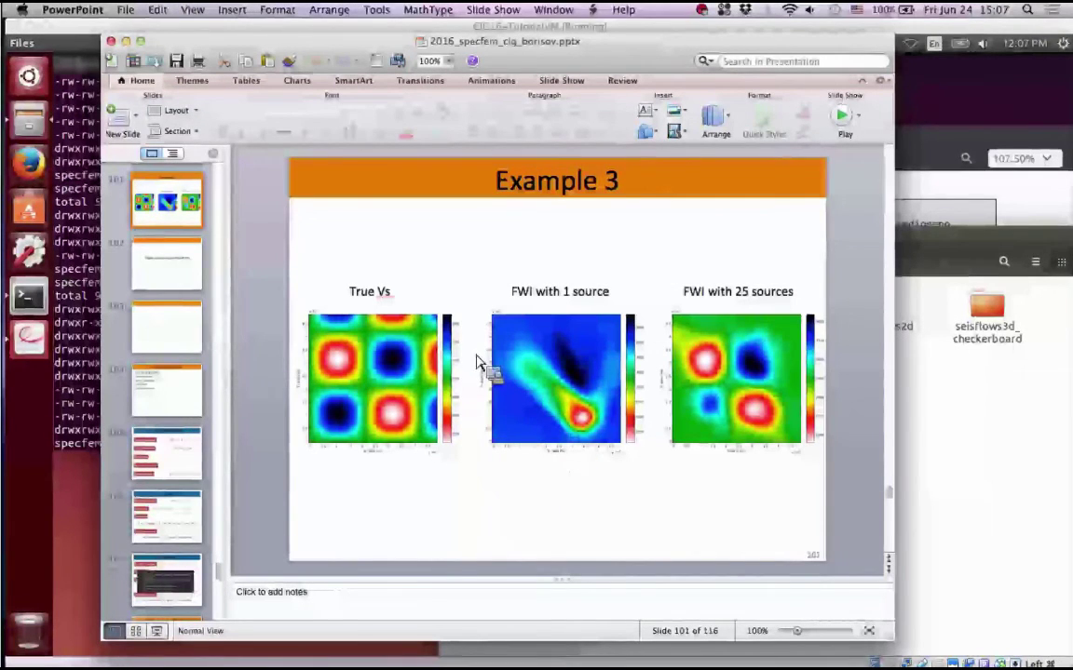
drag(484, 347, 175, 296)
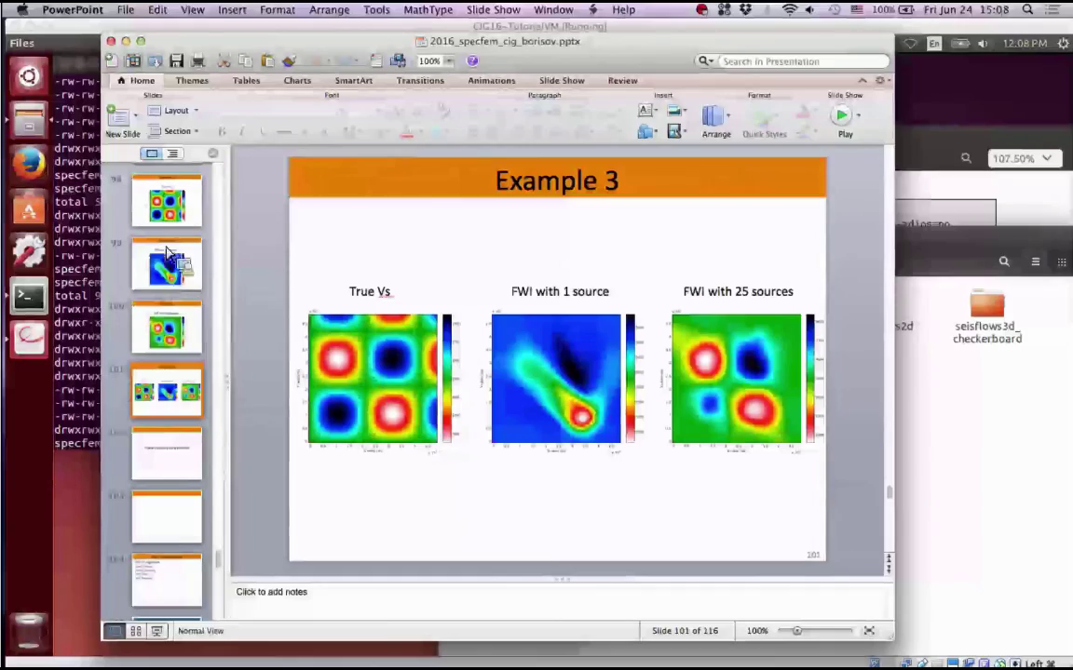